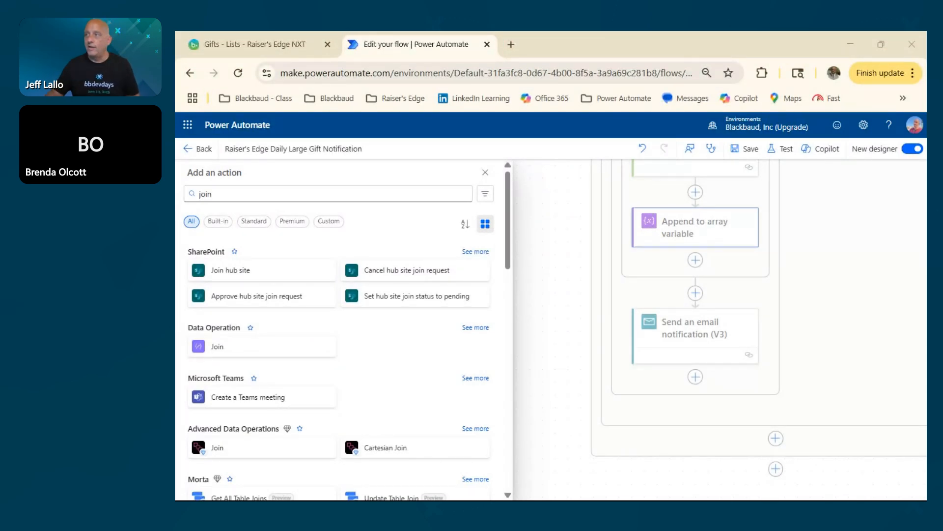
Insert a Data Operation Join action between the For each 1 loop and the Send an email notification (V3) action.
click(486, 173)
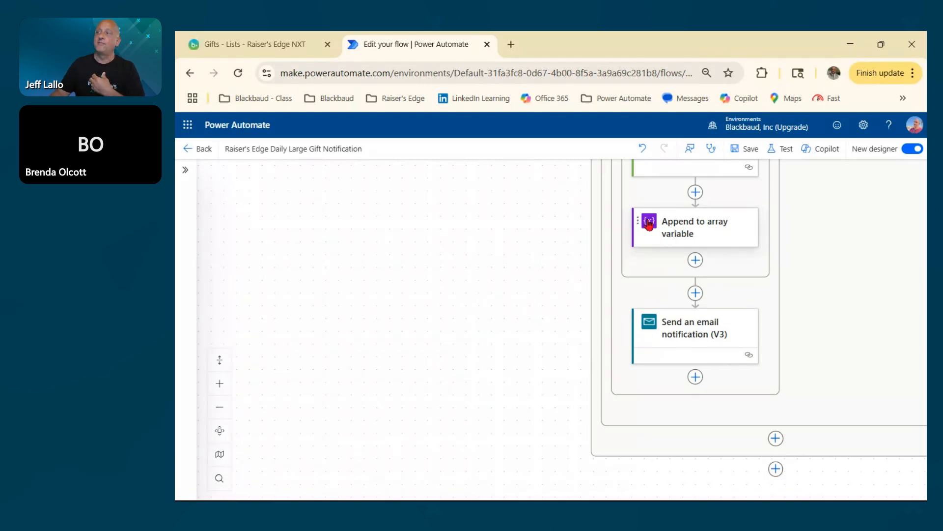
click(695, 294)
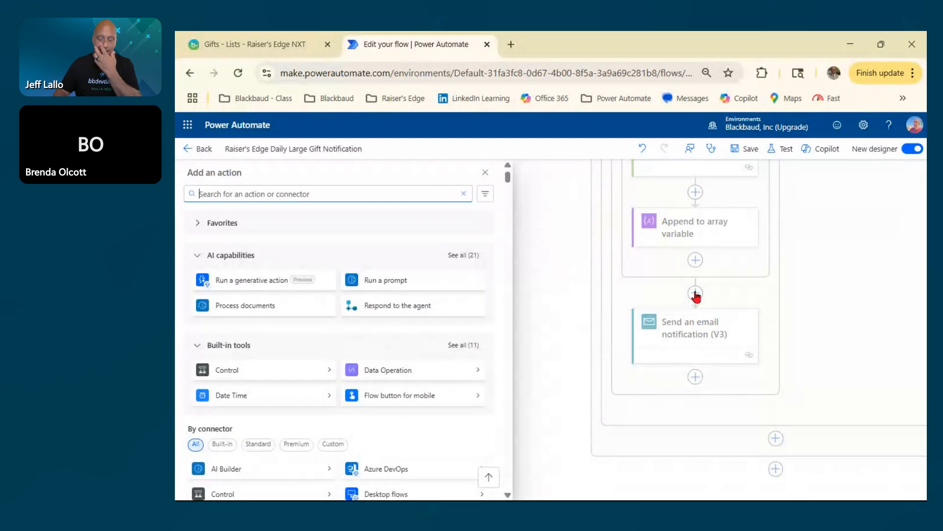
text(join)
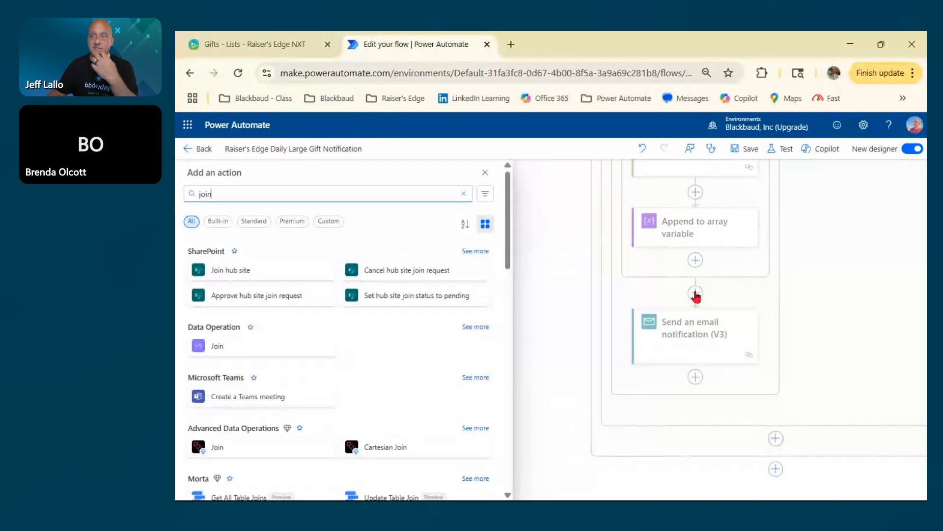
click(215, 350)
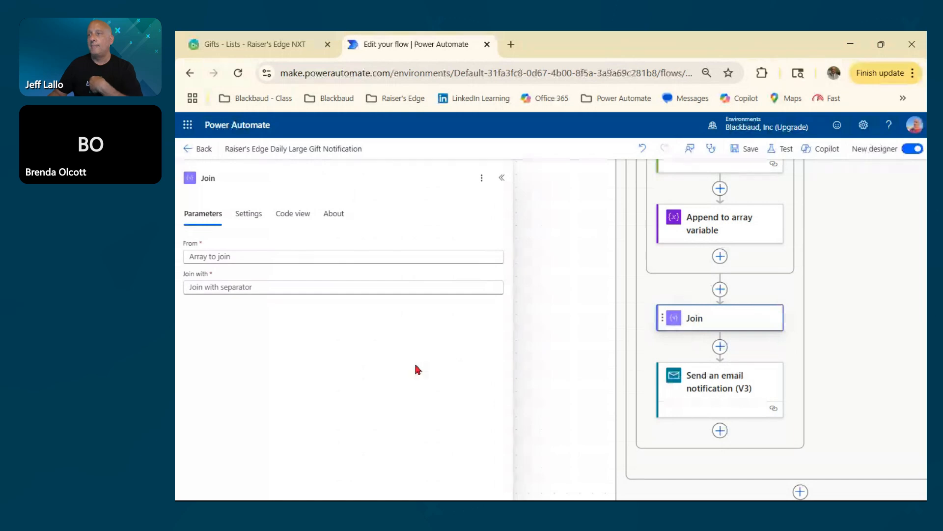
Configure the Join action to combine the Fund array variable with ";" as the separator.
click(244, 257)
click(283, 234)
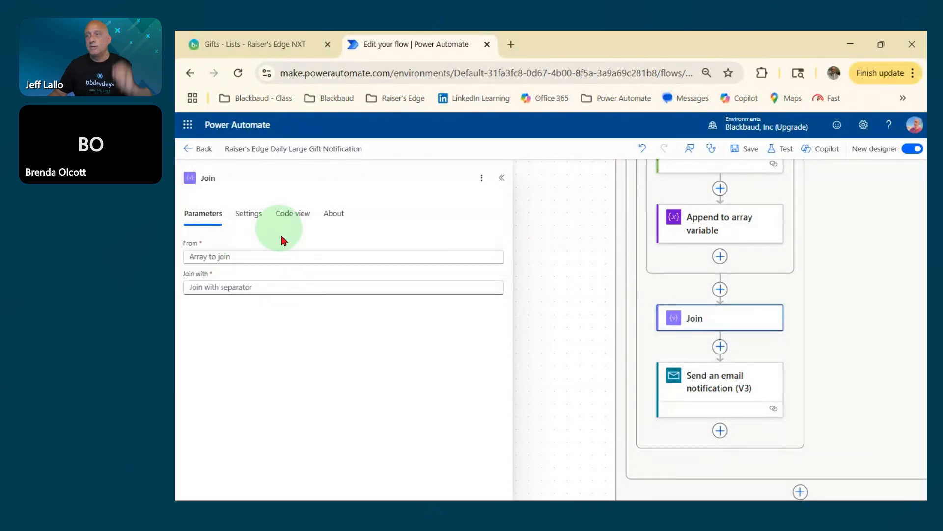
click(213, 288)
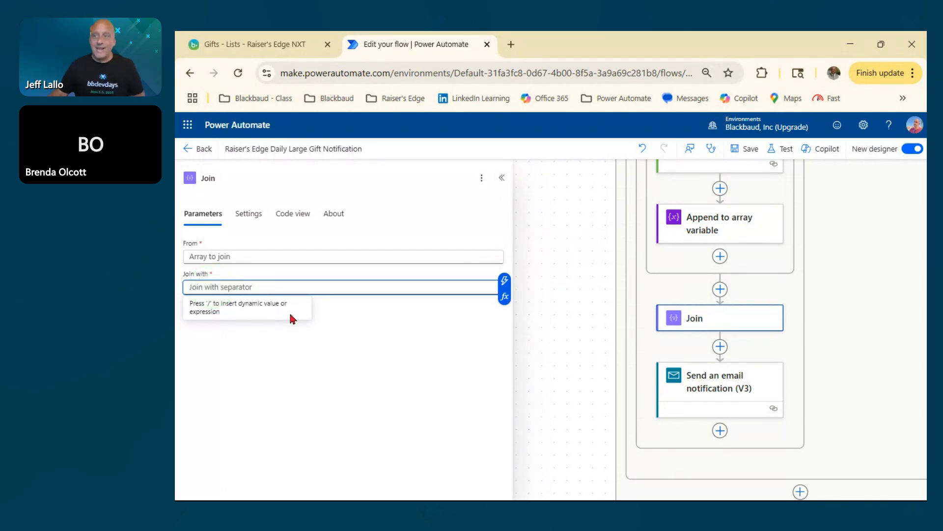
click(228, 256)
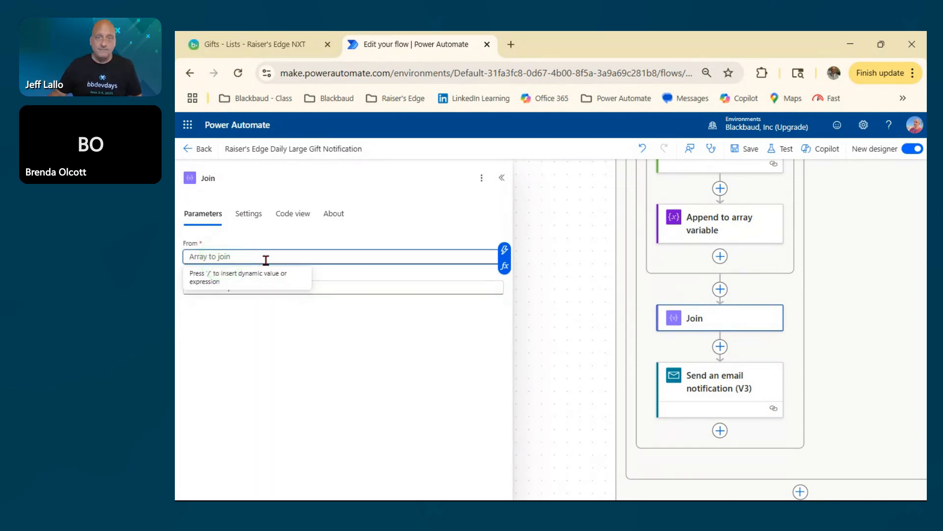
click(505, 252)
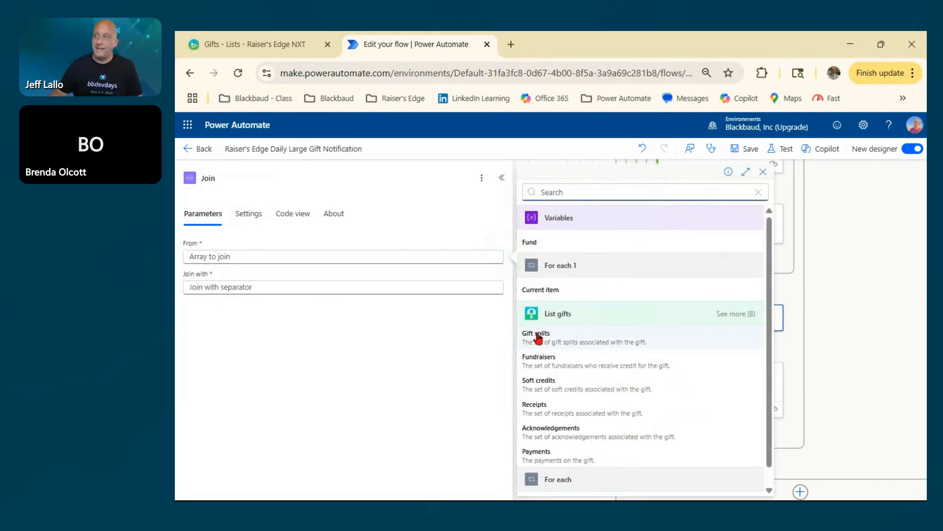
scroll(698, 408, down, 1)
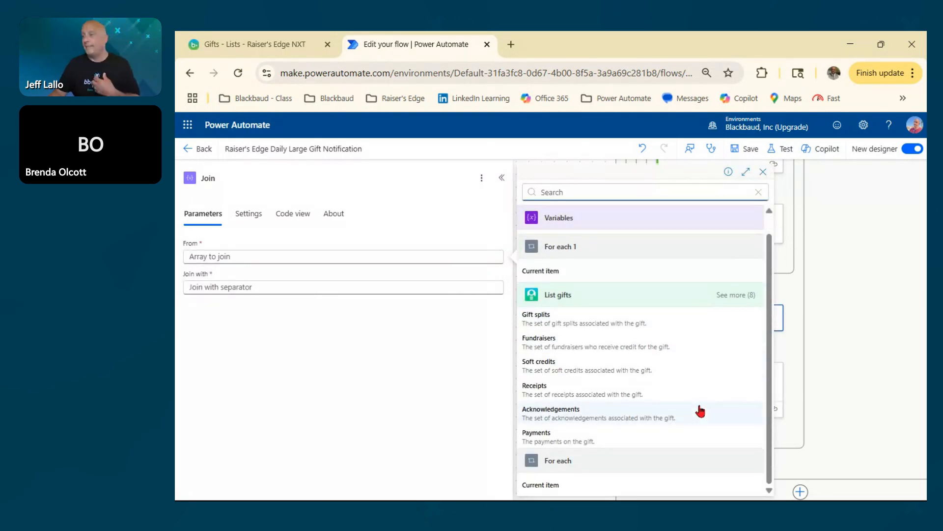
scroll(691, 406, up, 1)
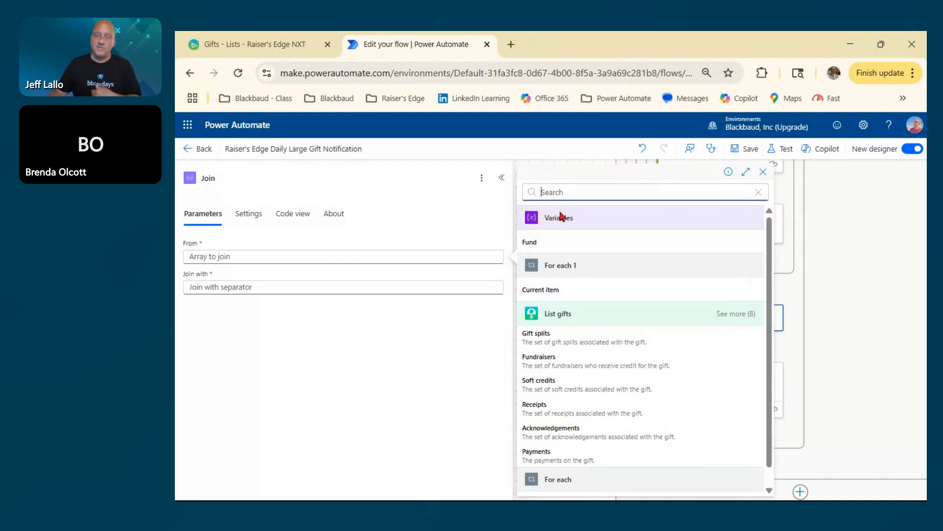
click(531, 244)
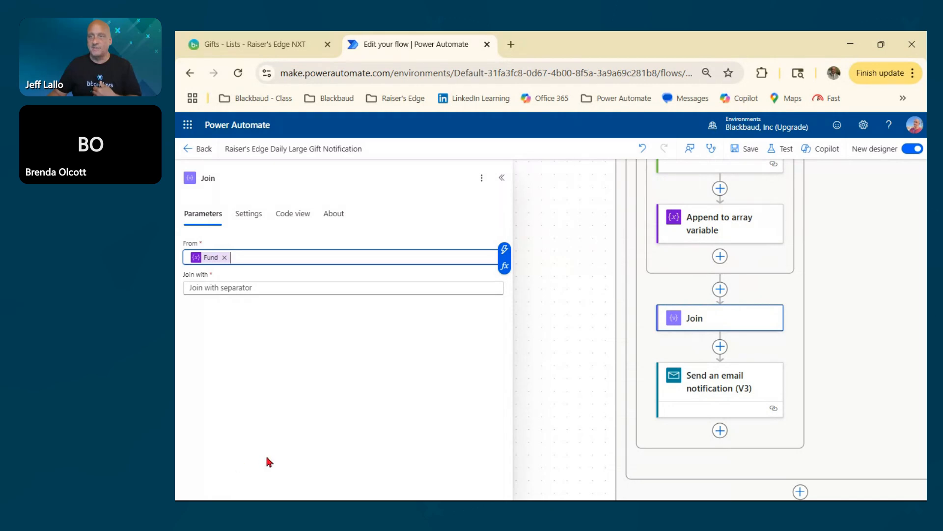
click(212, 289)
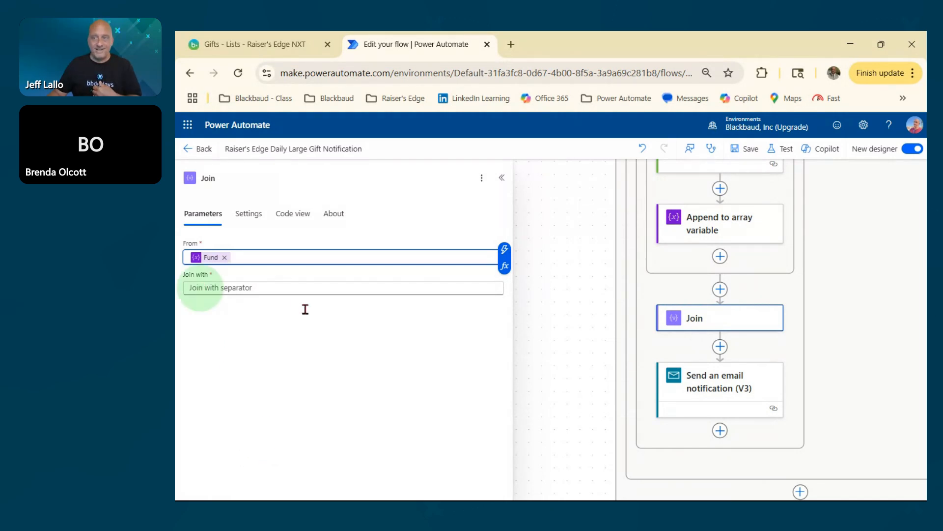
text(;)
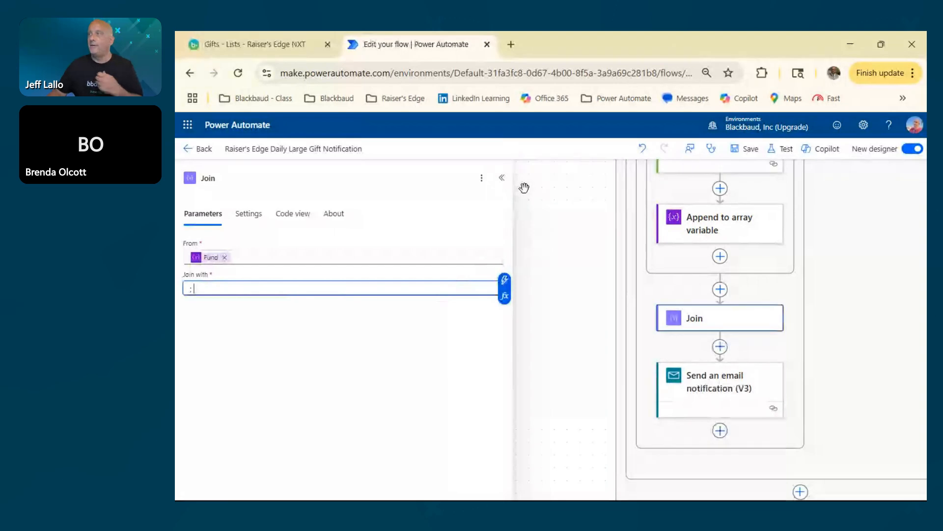
click(502, 179)
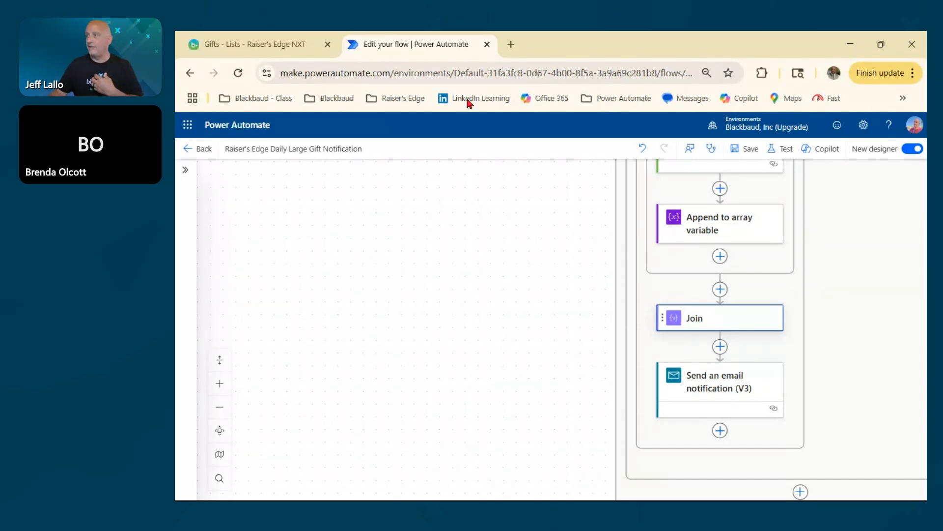
Save the flow and run it as a manual test.
click(747, 149)
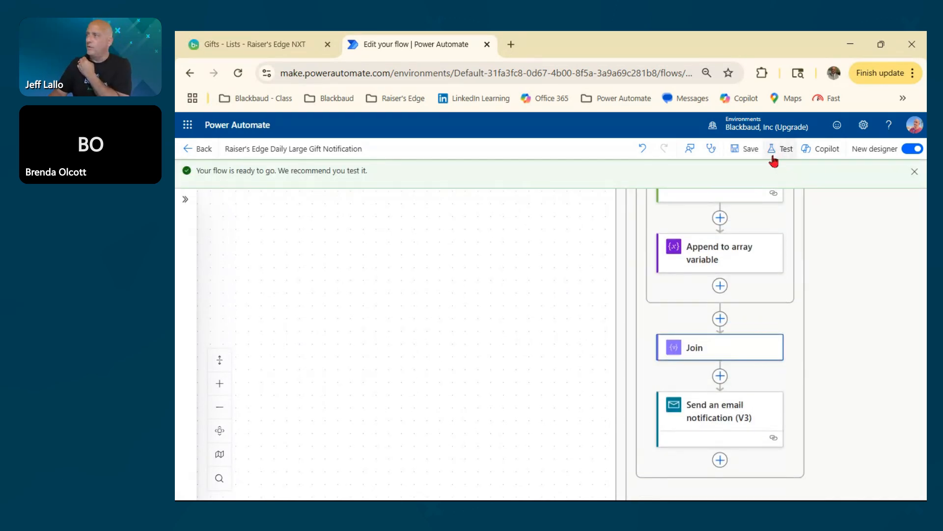
click(785, 150)
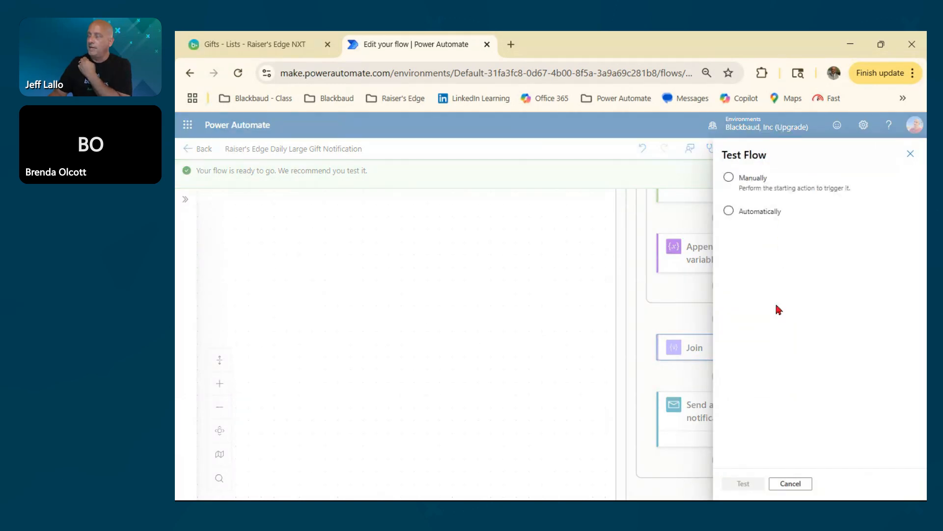
click(729, 177)
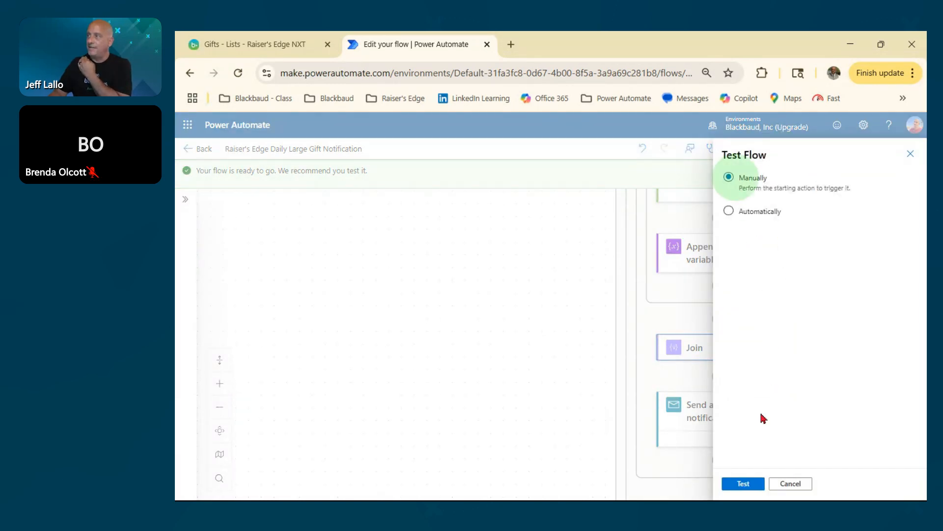
click(745, 487)
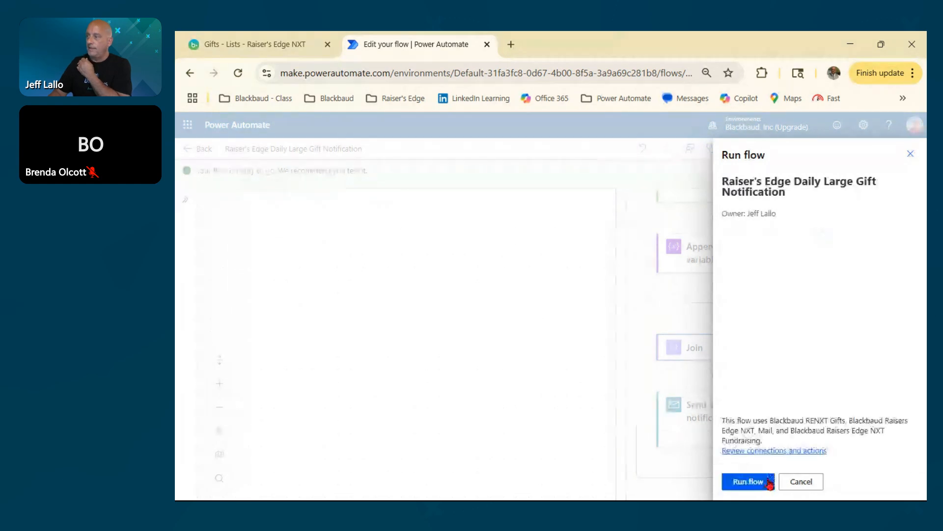
click(747, 481)
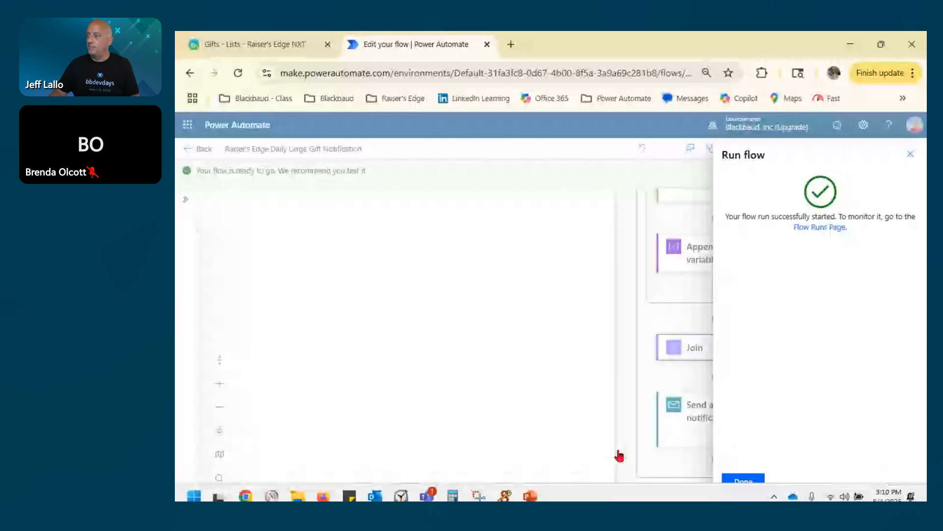
click(745, 485)
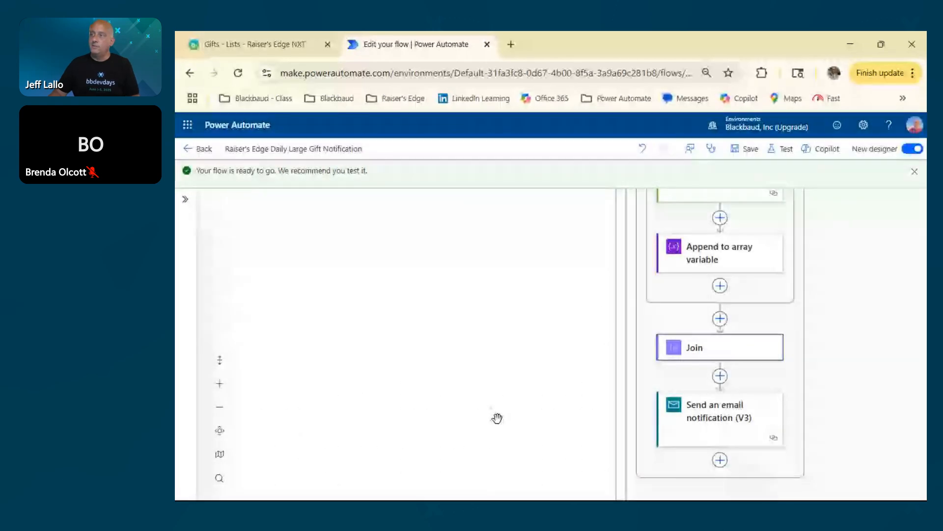
Switch to the Outlook inbox and delete the two 2:42 PM "A large gift was received ! ! !" notification emails.
key(alt+Tab)
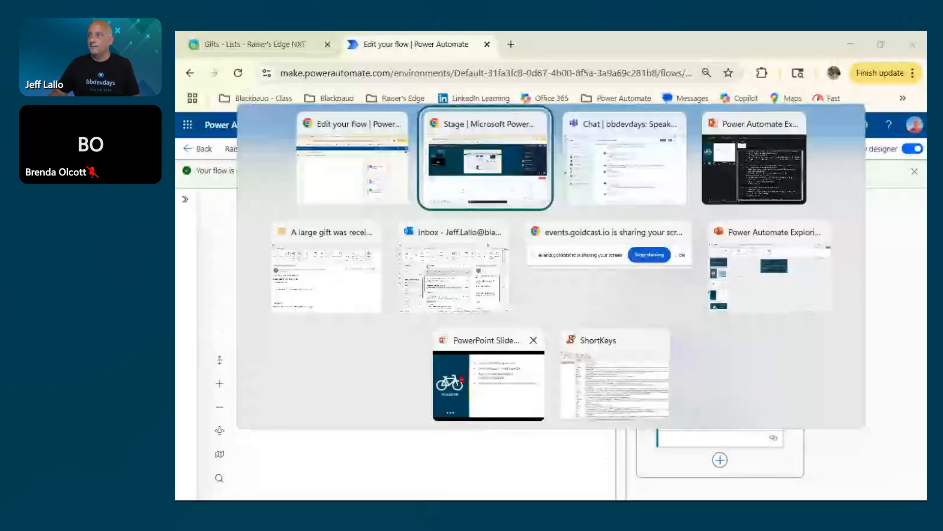
click(428, 235)
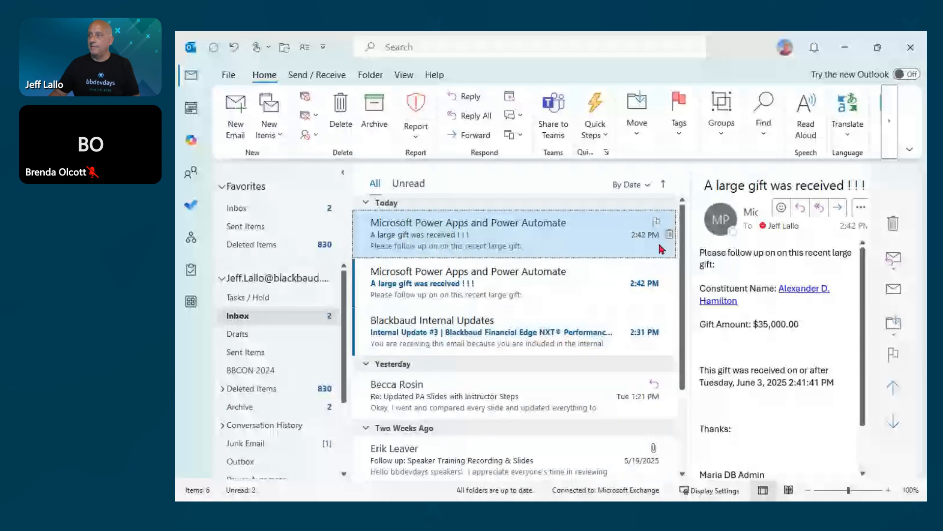
click(670, 235)
click(669, 235)
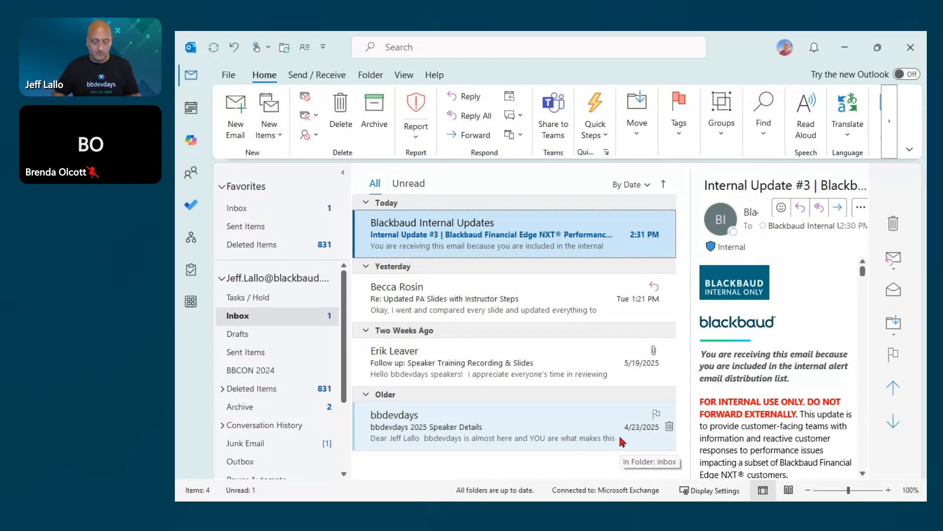
Read one of the new 3:11 PM "A large gift was received ! ! !" emails in Outlook, then return to Power Automate.
key(alt+Tab)
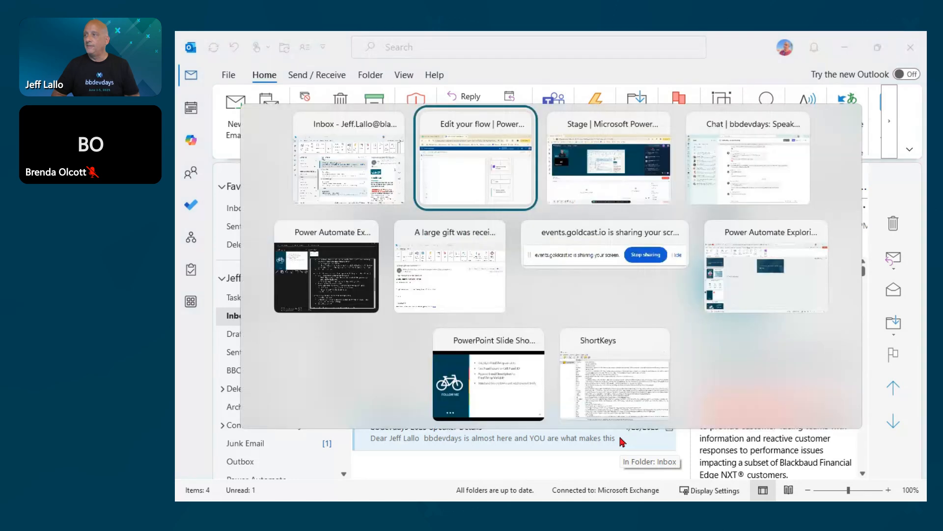
key(alt+Tab)
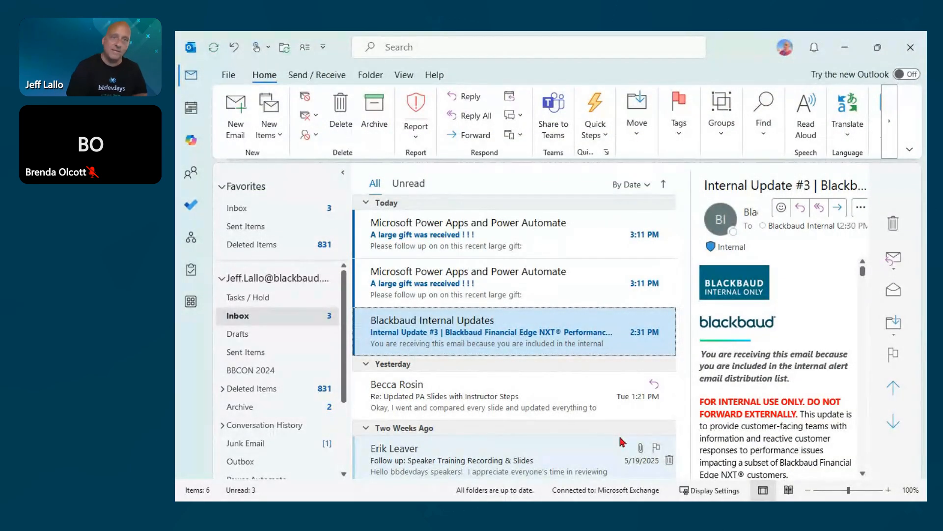
click(414, 273)
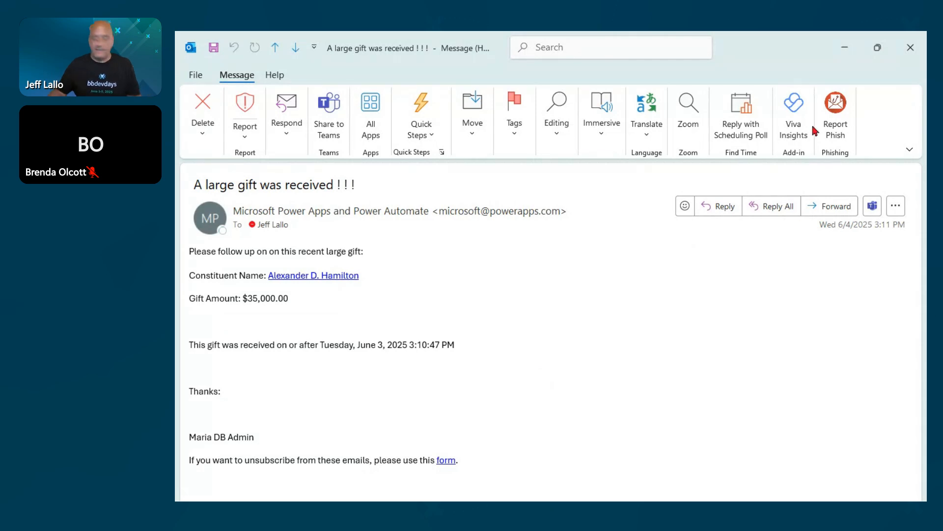
click(911, 47)
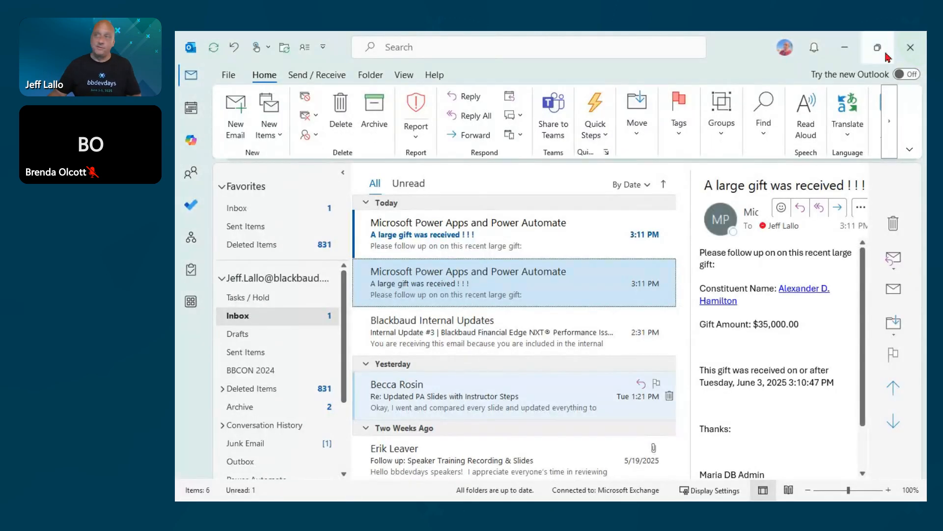
click(845, 47)
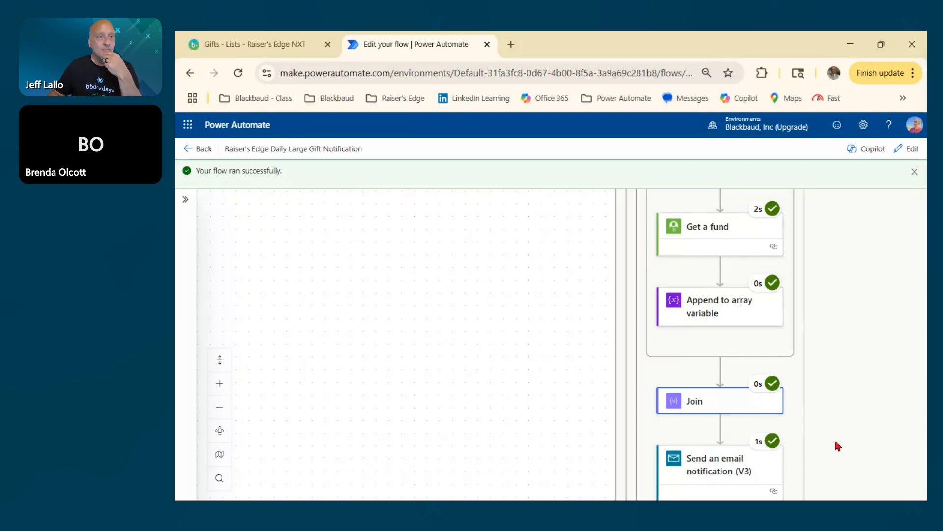
Return the flow to editing and delete the Join action above the email notification.
drag(858, 433, 810, 410)
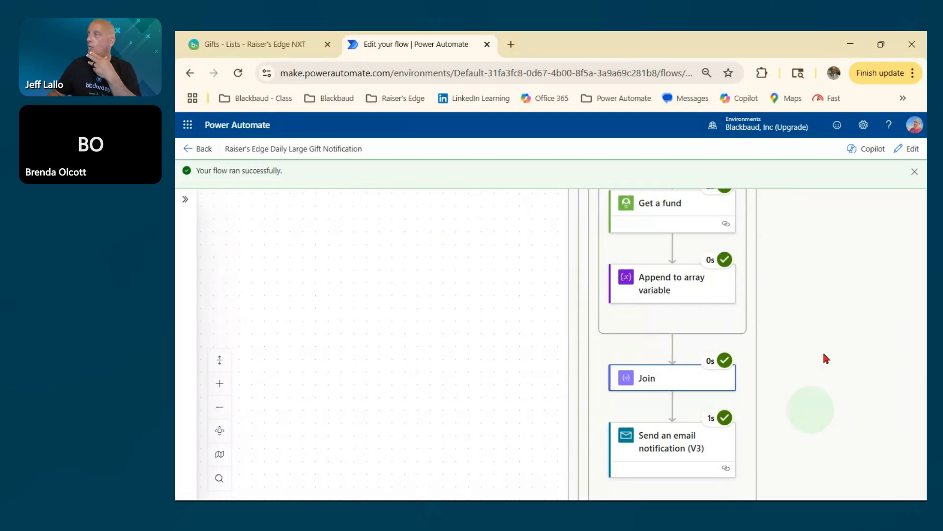
click(913, 151)
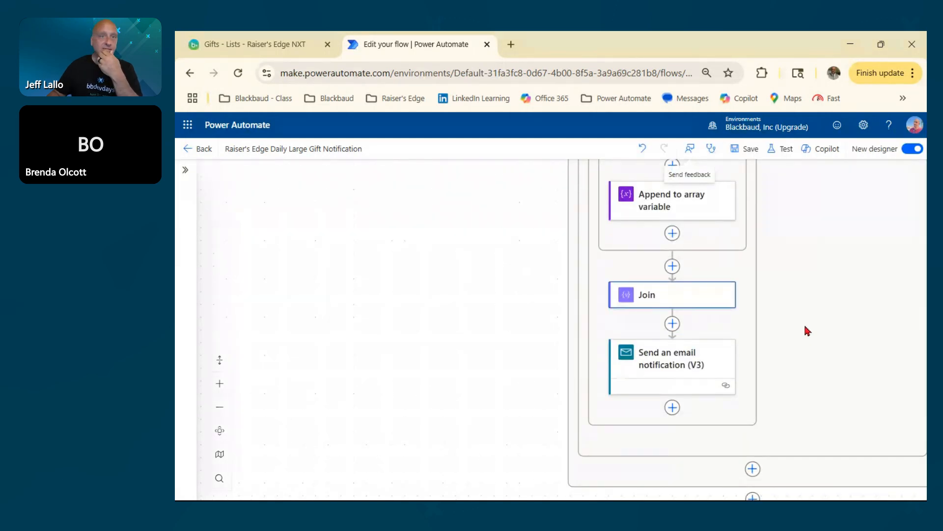
click(680, 299)
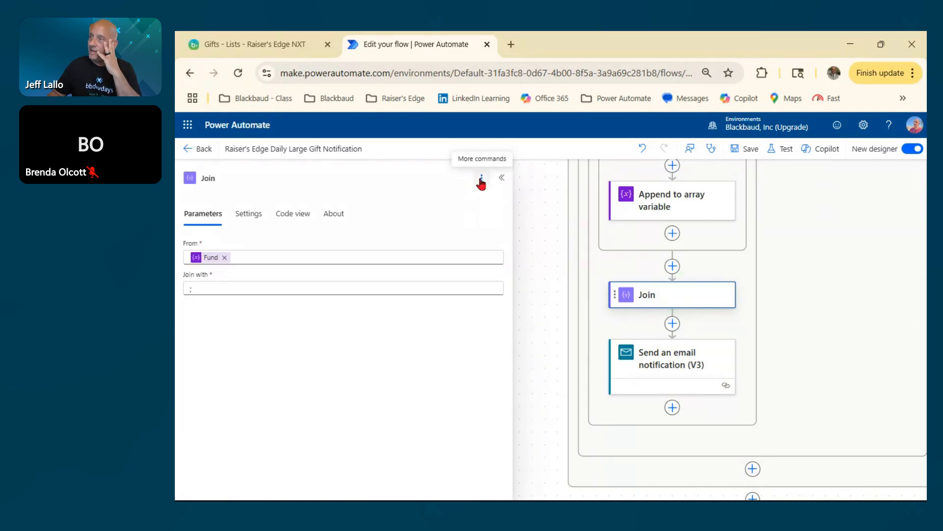
click(481, 177)
click(498, 231)
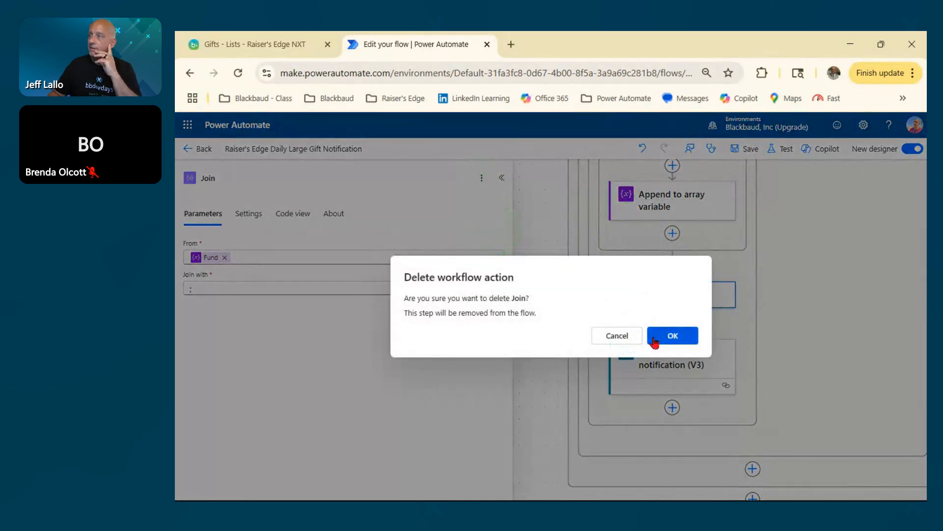
click(672, 335)
Delete the Append to array variable action beneath Get a fund in the For each 1 loop.
scroll(801, 344, up, 2)
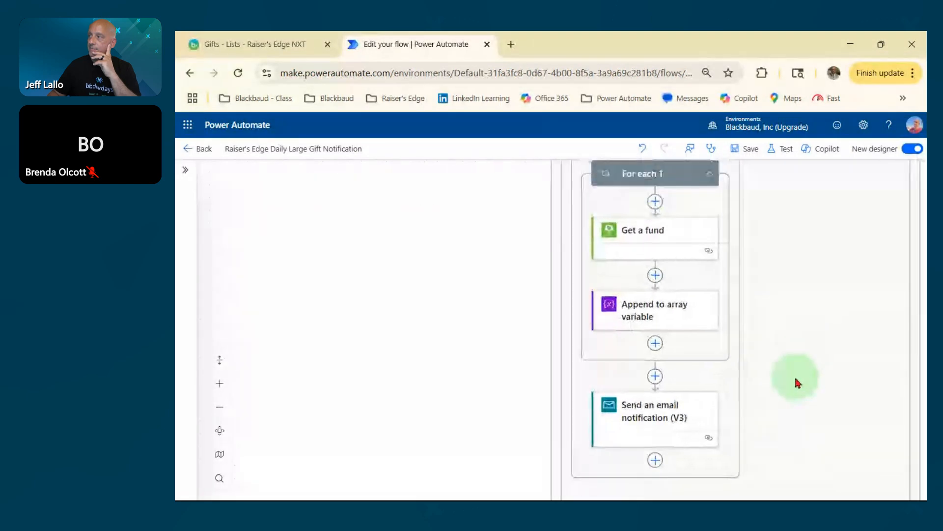
click(669, 309)
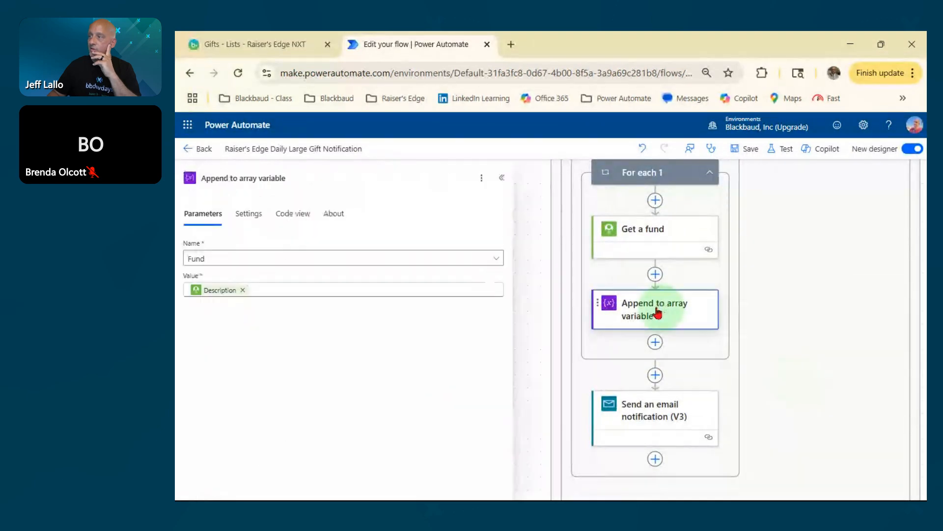
click(482, 178)
click(497, 231)
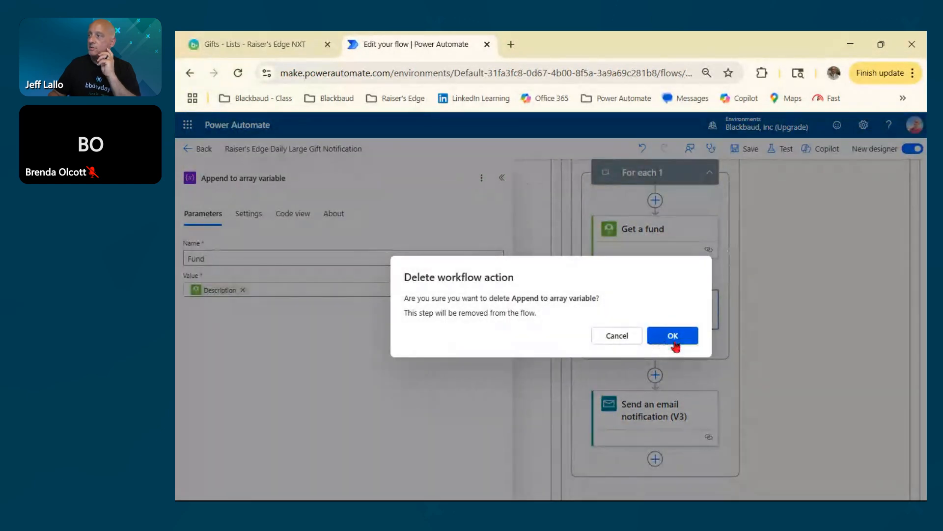
click(669, 339)
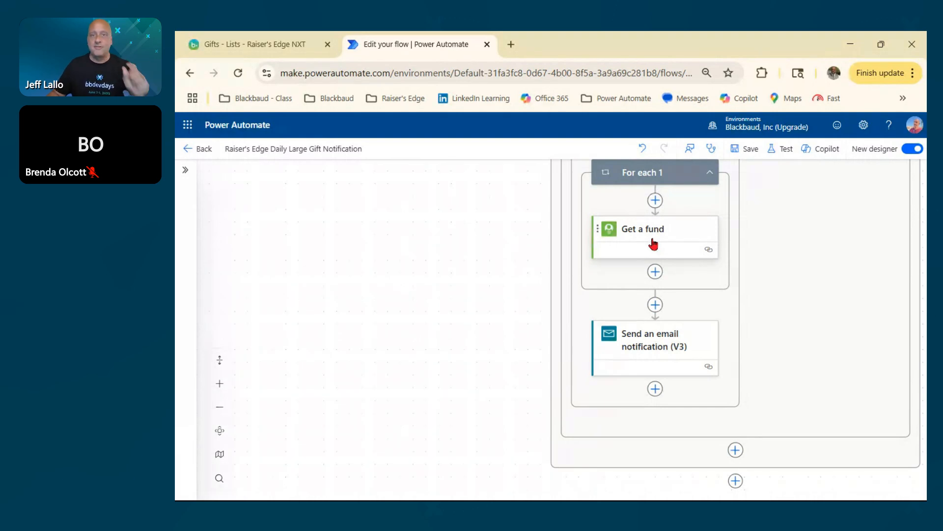
Add an Append to array variable action after Get a fund inside the For each 1 loop.
click(656, 271)
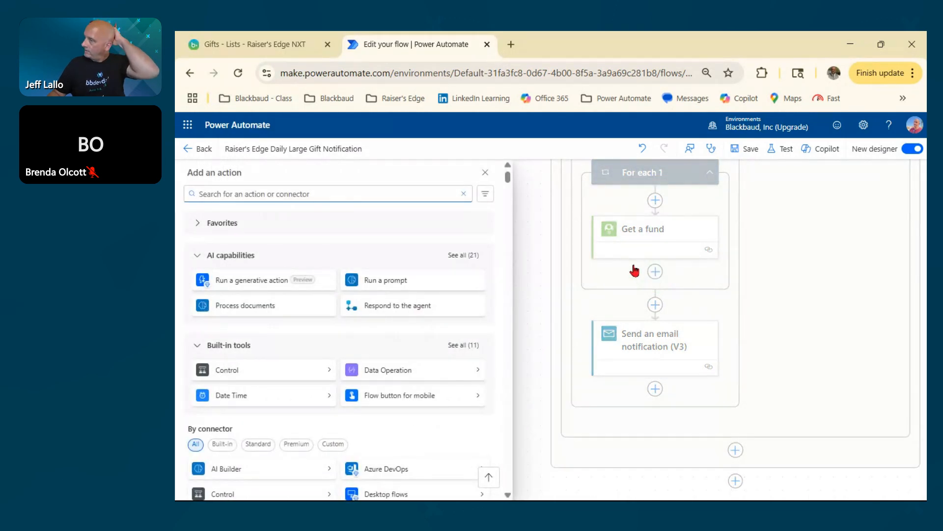
text(append)
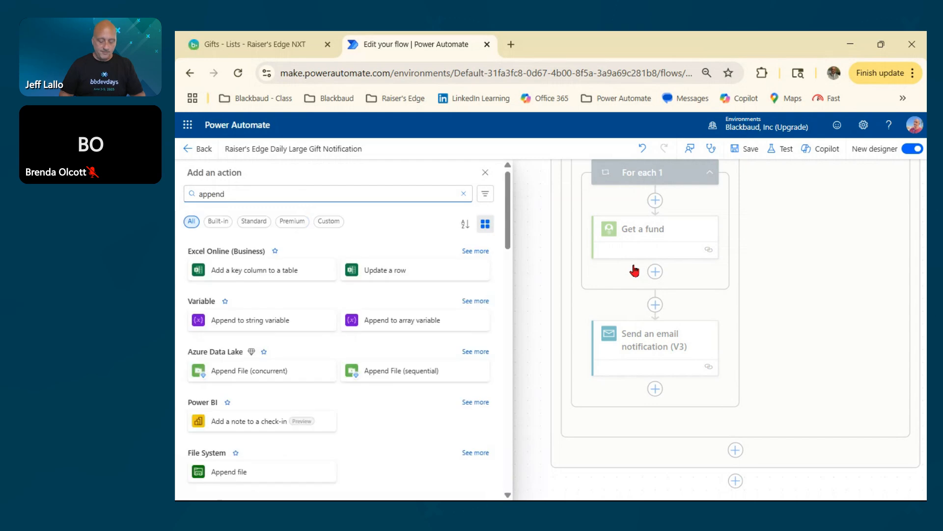
text( to)
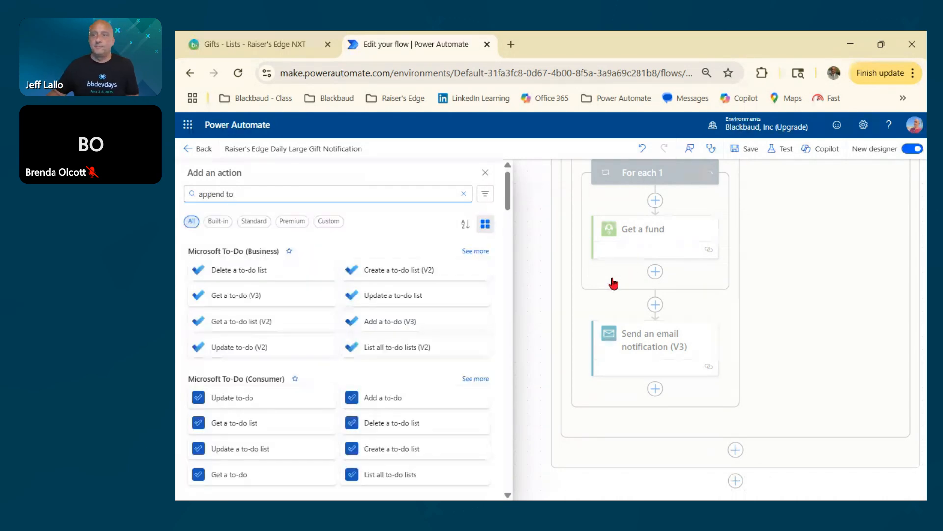
key(BackSpace)
key(BackSpace)
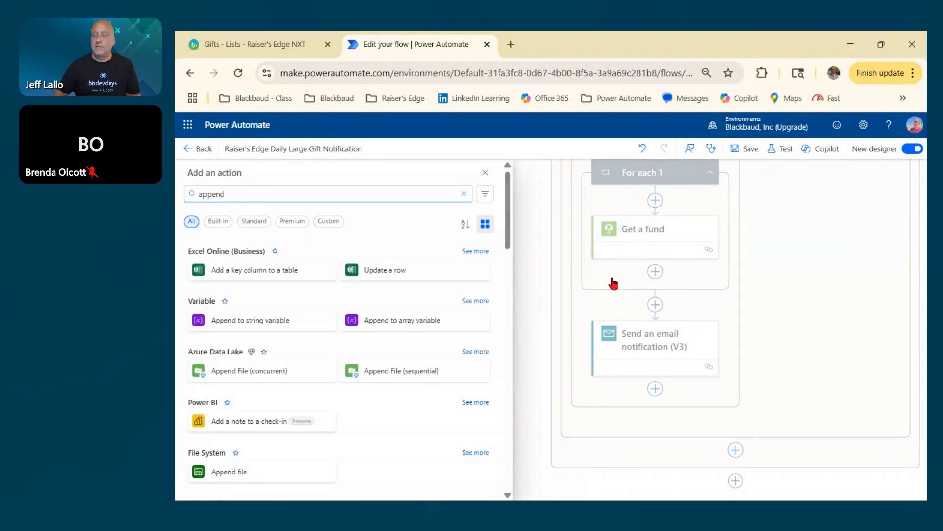
click(388, 332)
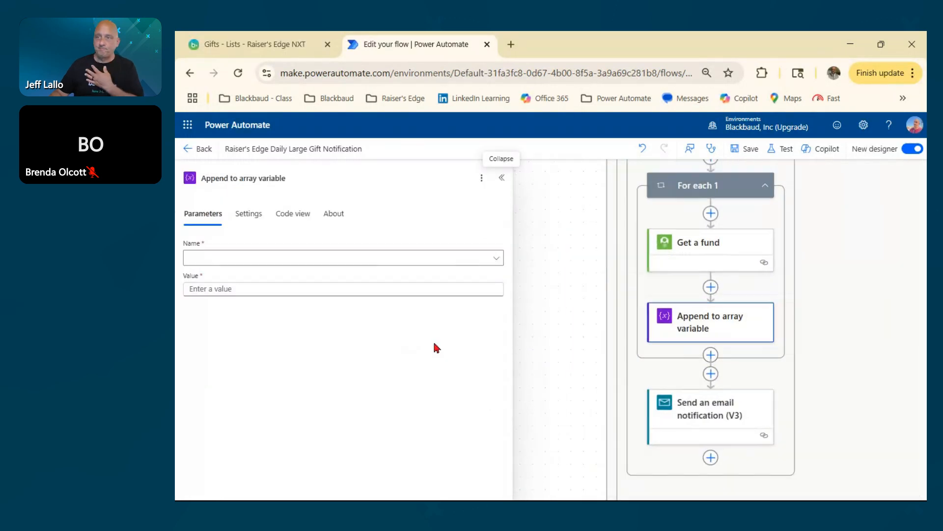
Configure the append action to add the Description from Get a fund to the Fund array variable.
click(214, 264)
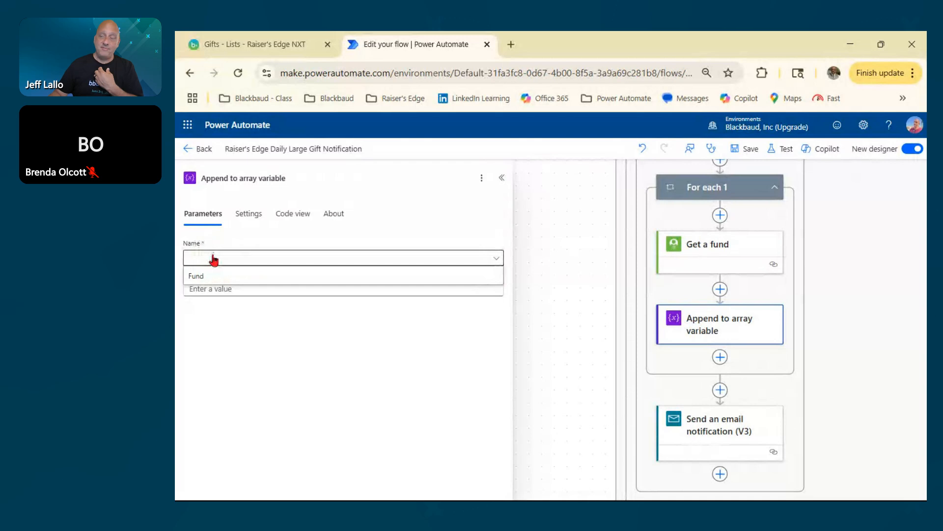
click(196, 280)
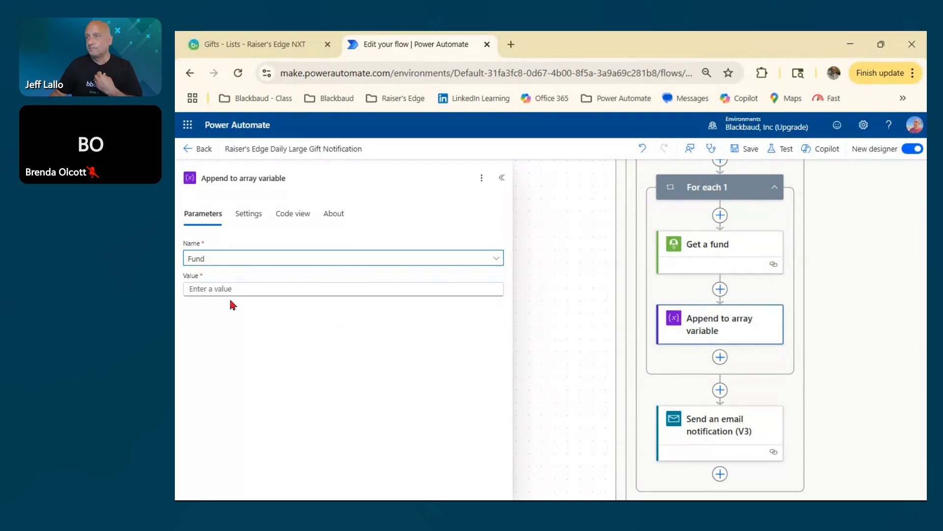
click(190, 288)
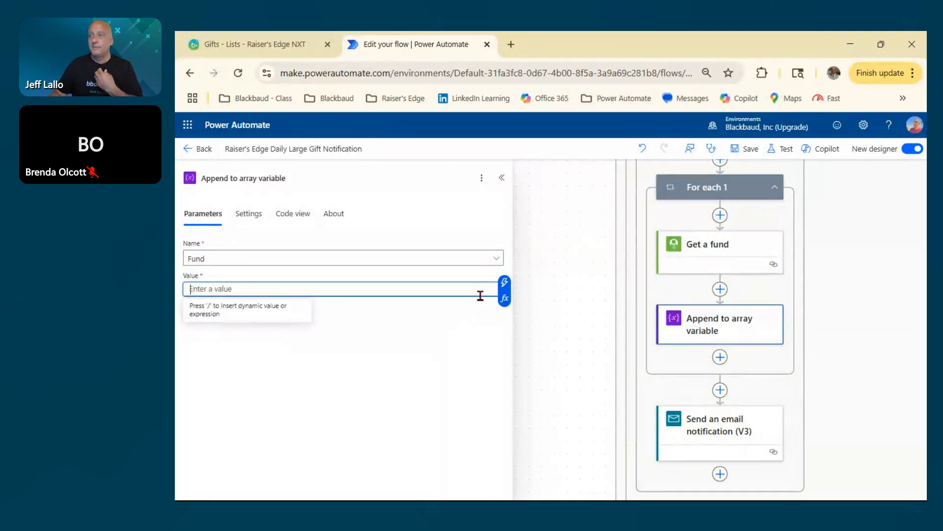
click(505, 284)
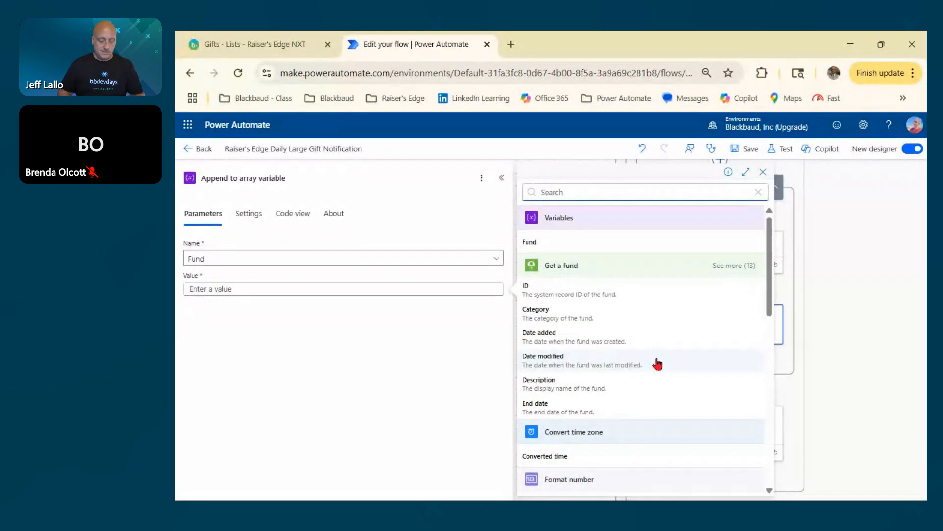
text(dec)
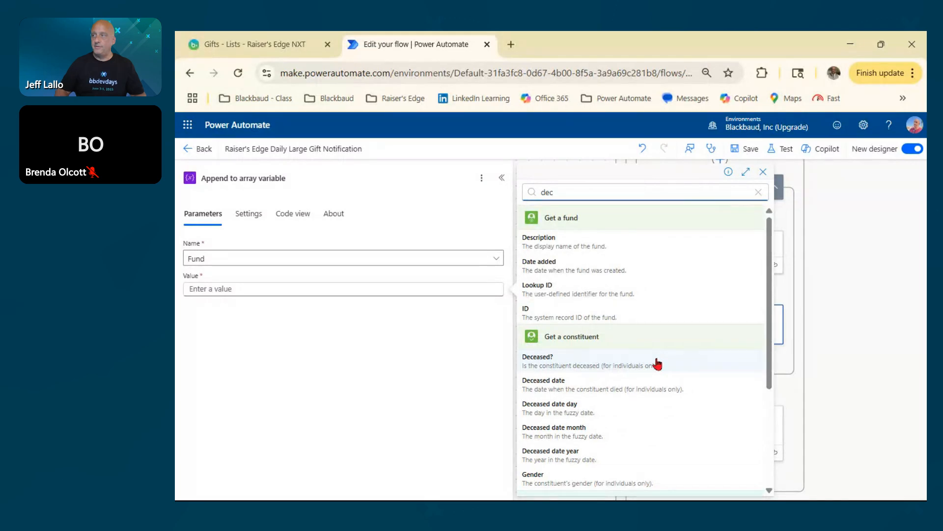
click(571, 243)
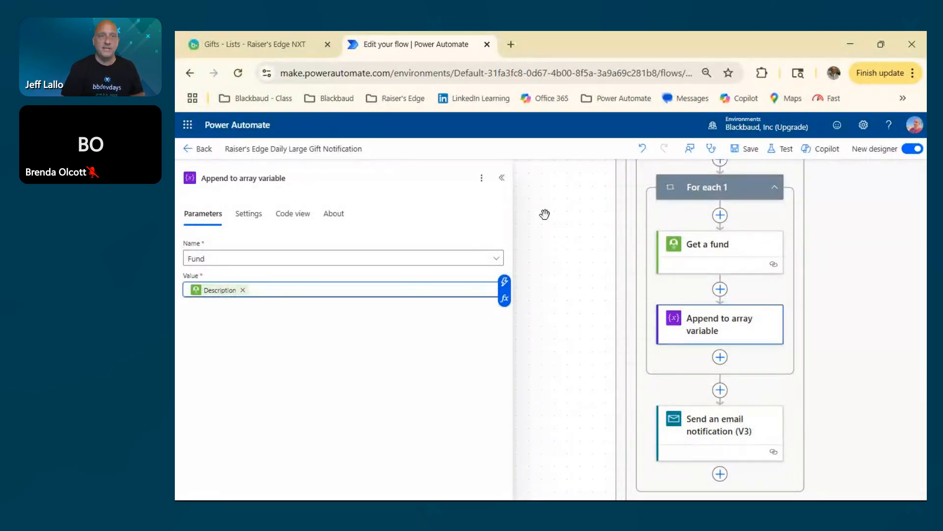
click(502, 177)
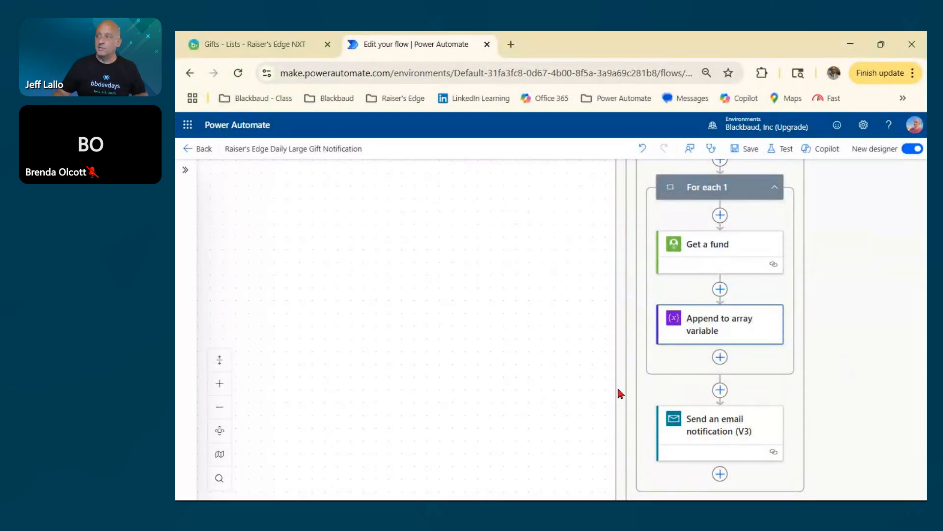
Add a Data Operation Join action between the For each 1 loop and the email notification.
drag(575, 400, 530, 288)
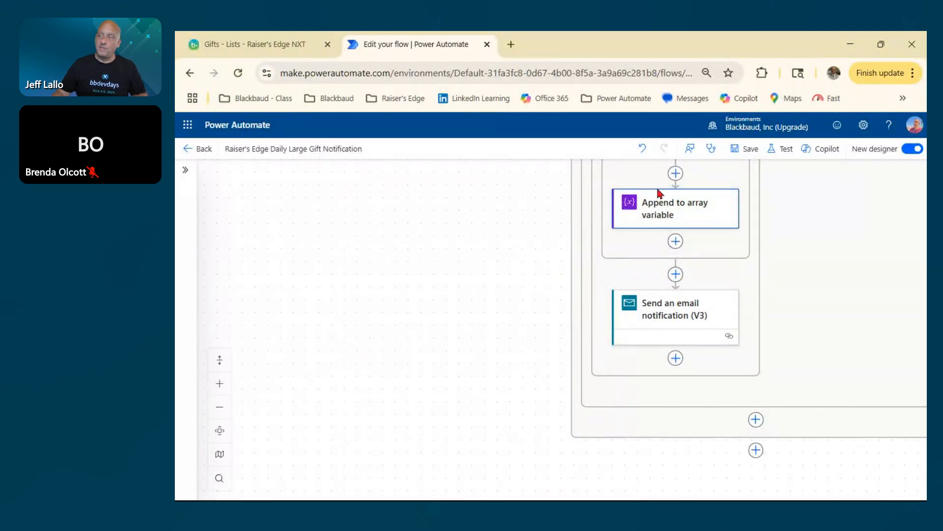
click(676, 274)
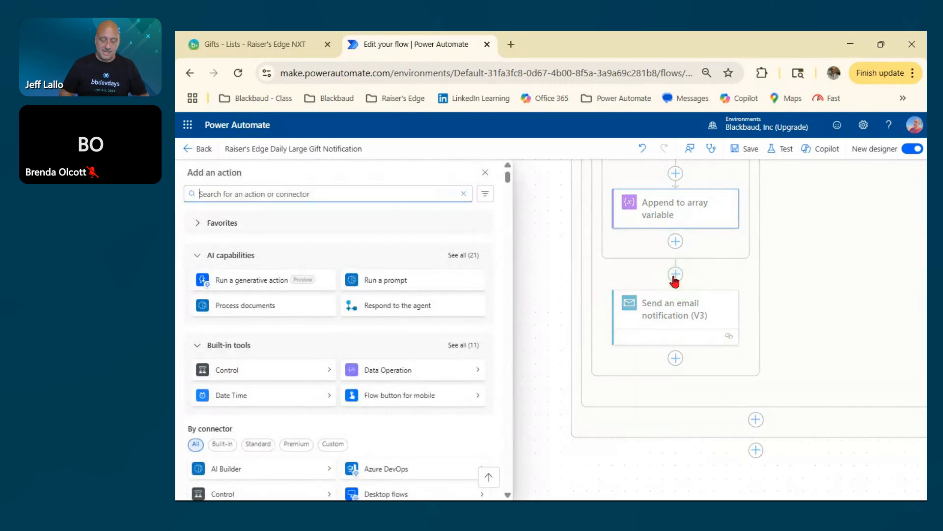
text(join)
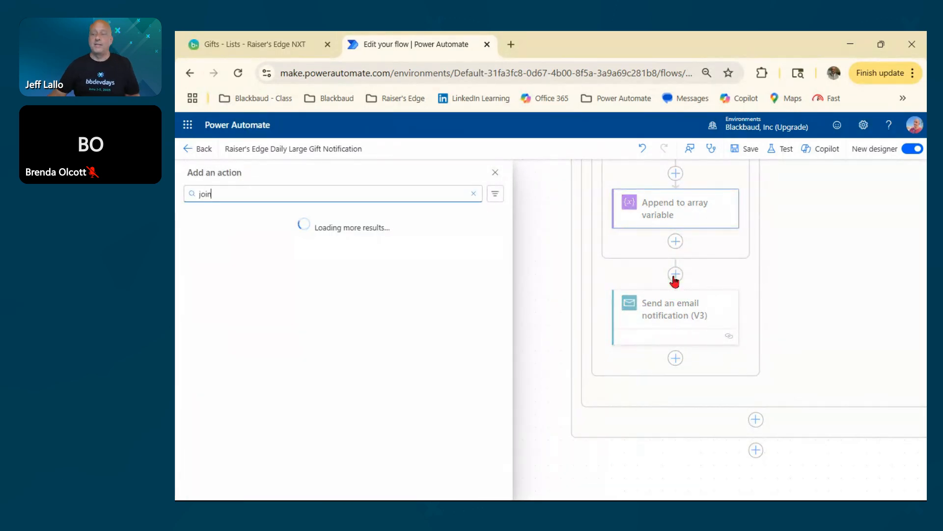
click(215, 347)
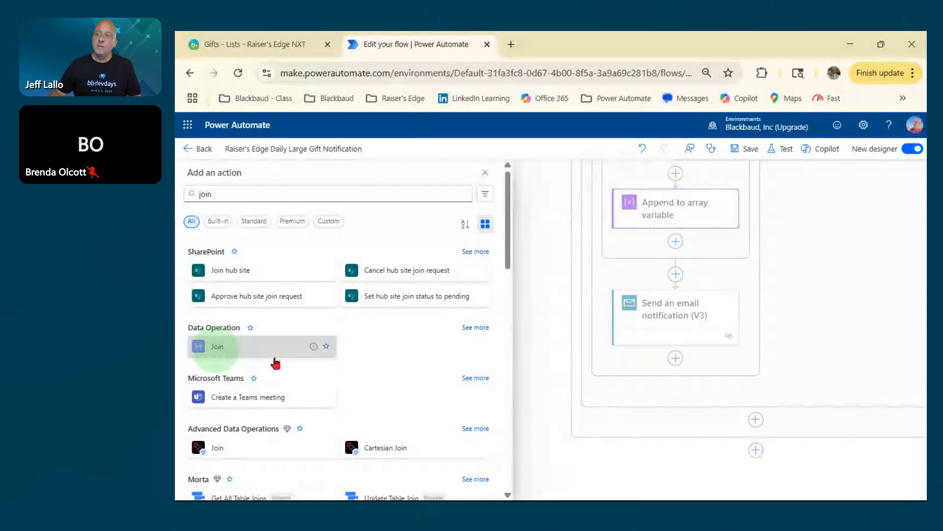
Configure the Join action to combine the Fund array variable using ";" as the separator.
click(238, 256)
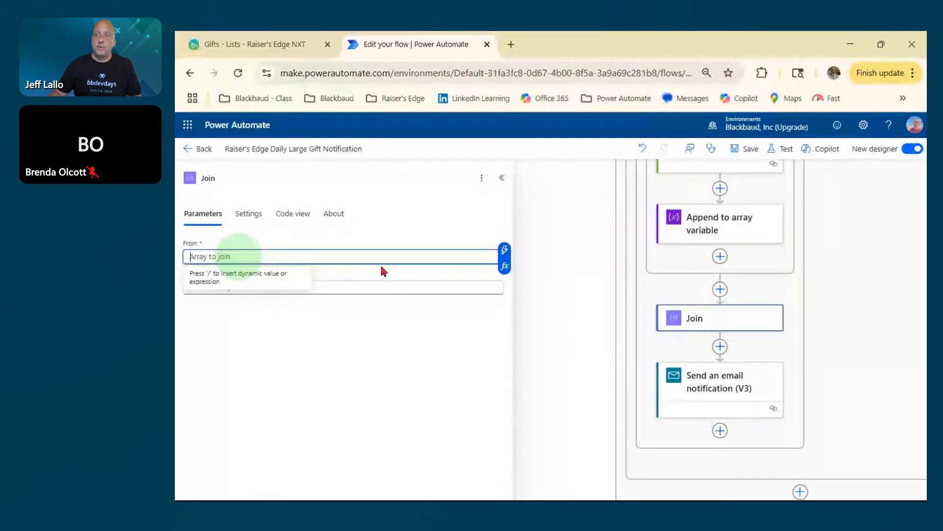
click(508, 254)
click(545, 245)
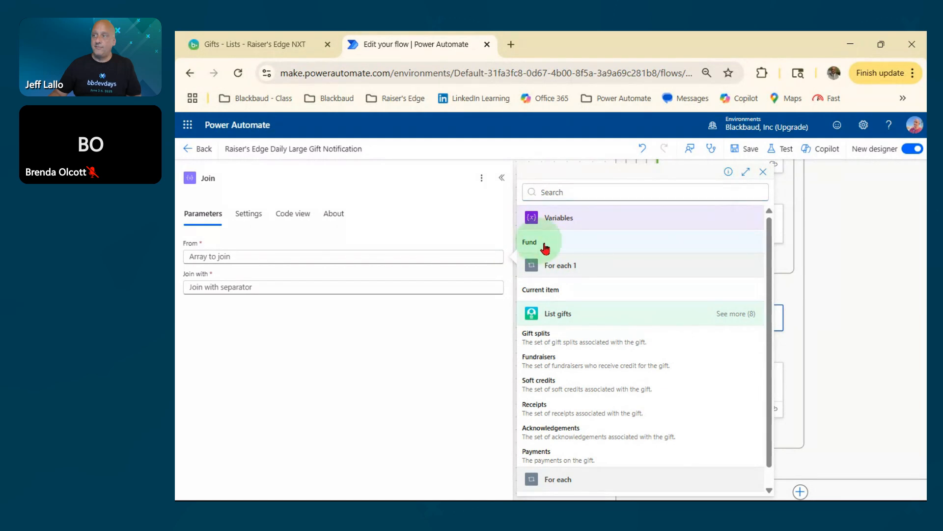
click(195, 286)
text(;)
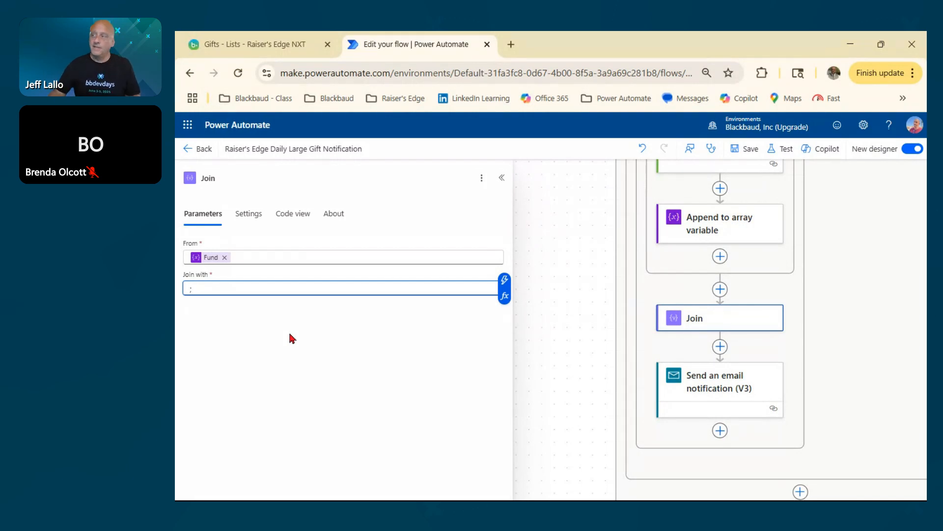
click(500, 177)
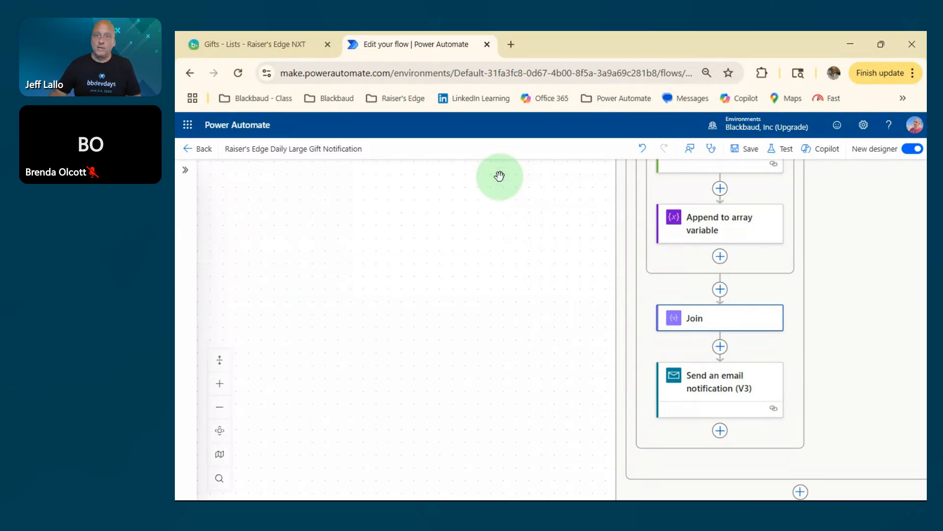
Add a "Gift Splits:" line below Gift Amount in the body of the Send an email notification (V3) action.
drag(851, 417, 834, 294)
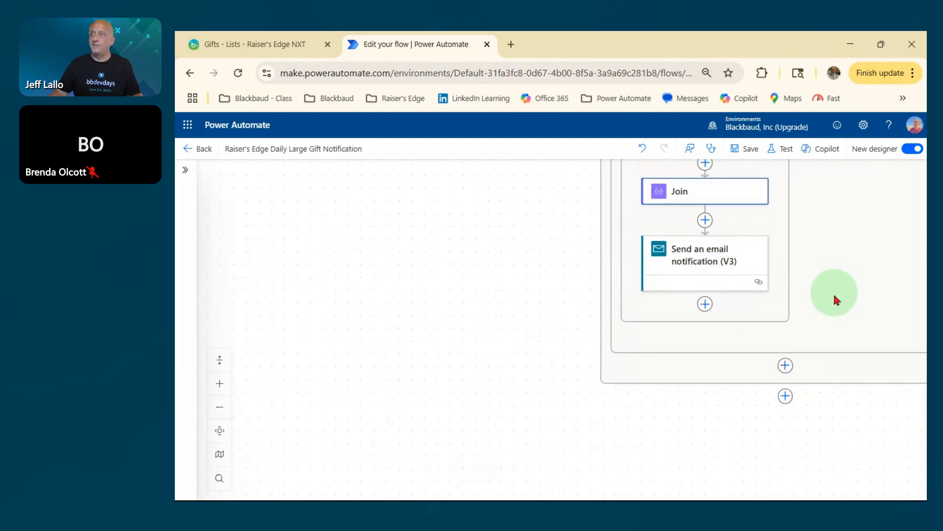
click(702, 263)
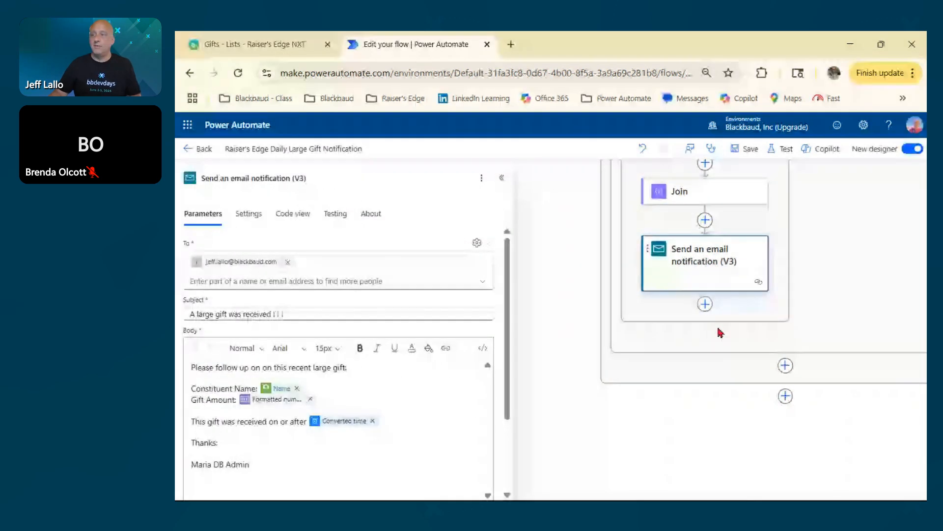
click(324, 399)
key(Return)
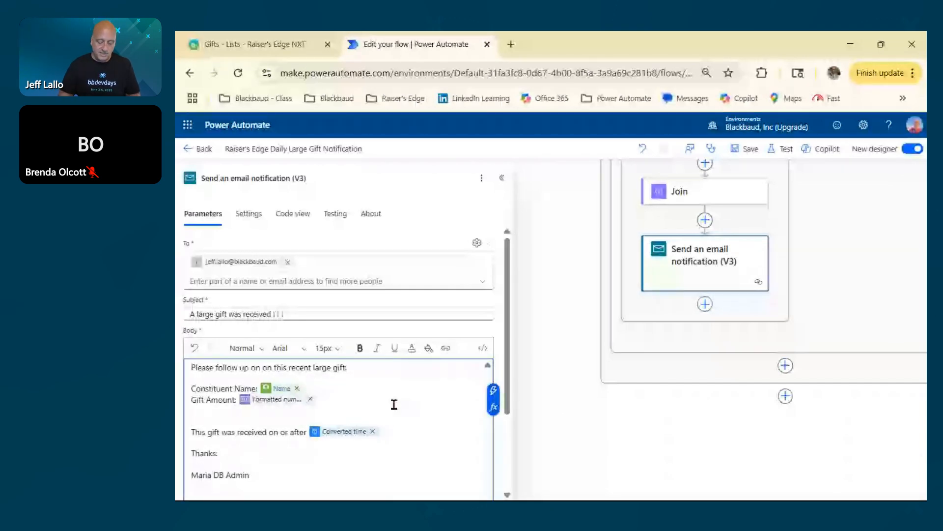
text(Gift Splits)
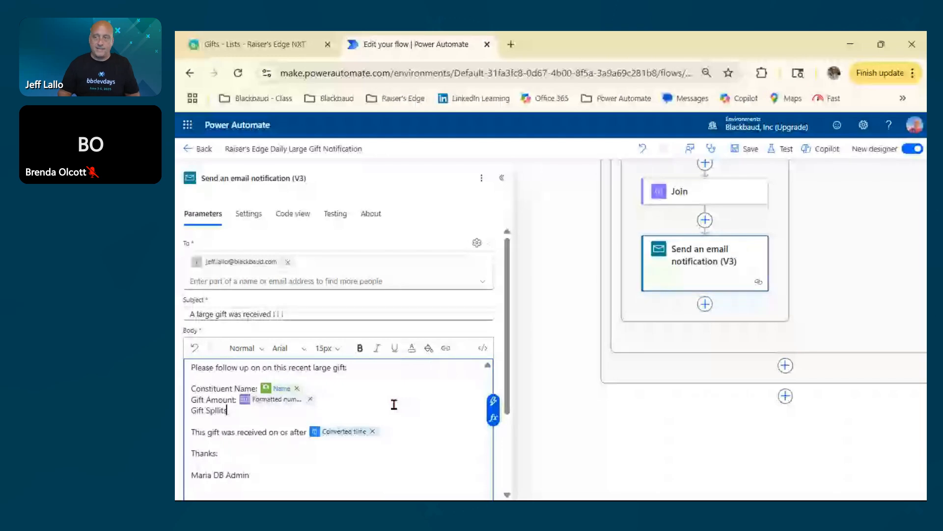
text(:)
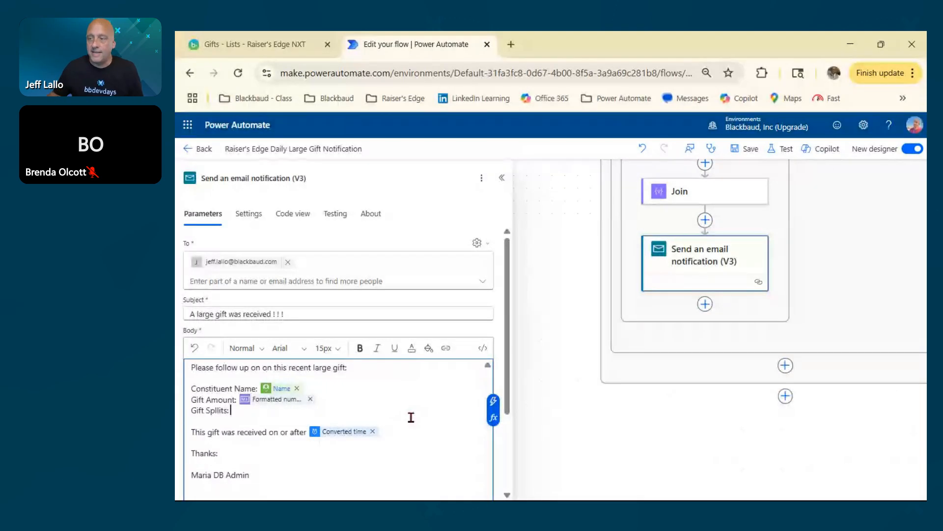
key(Left)
key(Left)
key(Left)
key(Left)
key(Left)
key(Left)
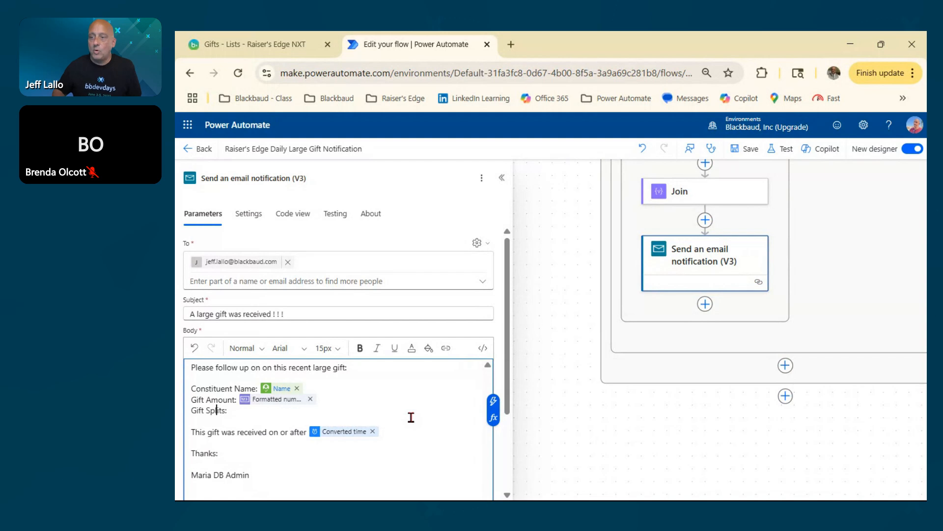
click(497, 404)
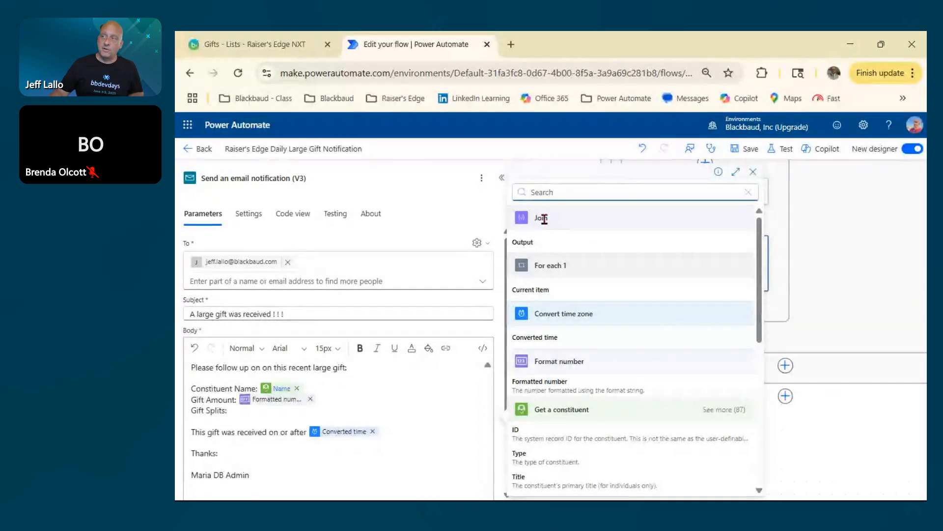
click(523, 245)
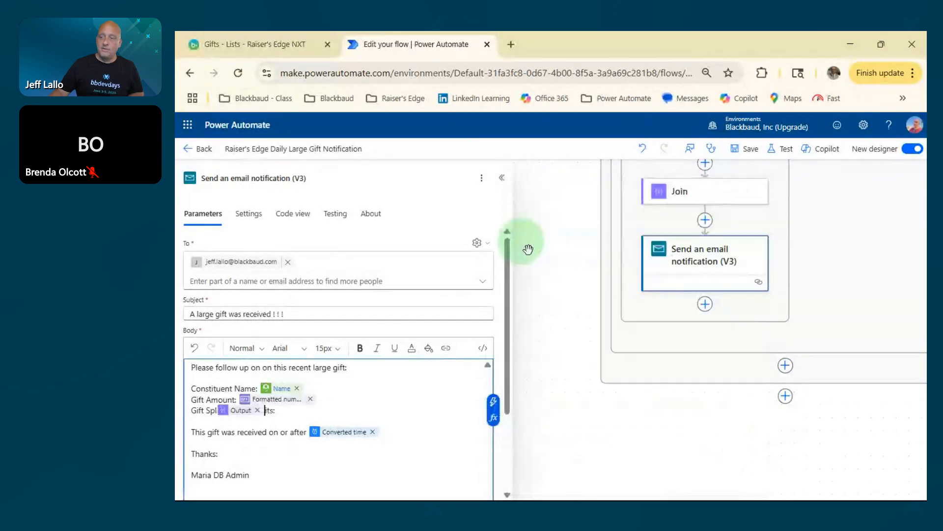
key(ctrl+z)
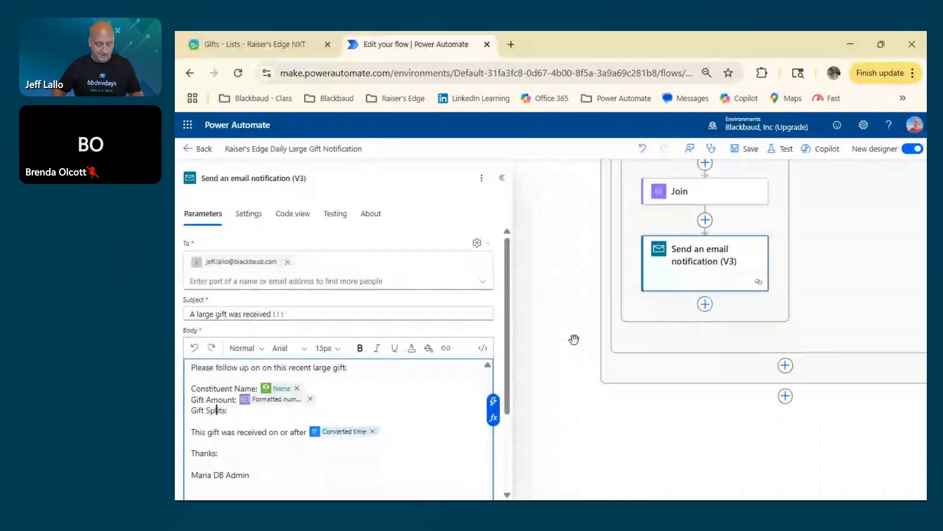
Insert the Join action's Output after "Gift Splits:" in the email body.
click(493, 400)
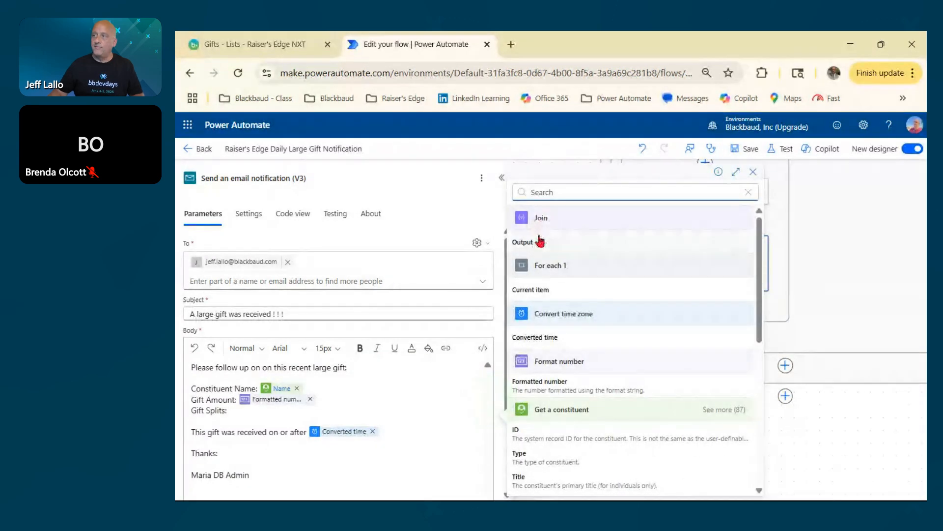
click(533, 243)
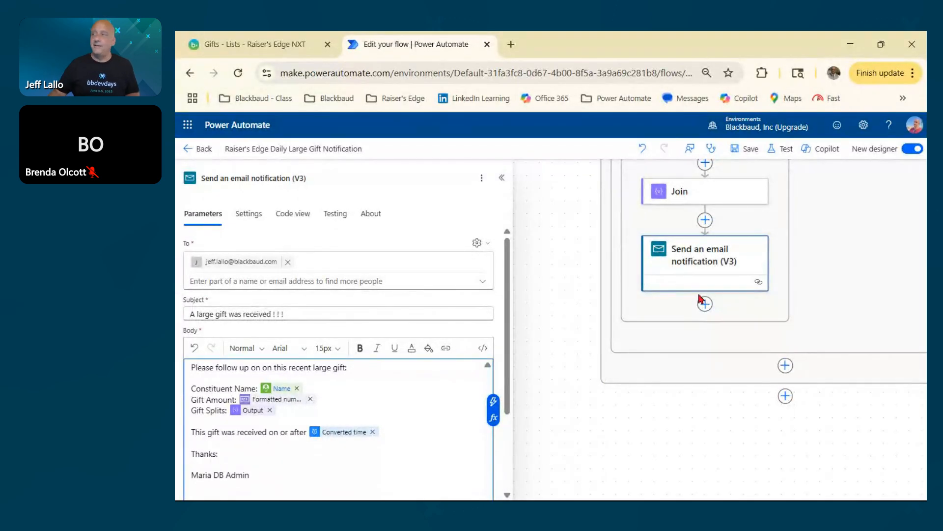
Save the flow and run a manual test of it, dismissing the run confirmation when it has started.
click(750, 148)
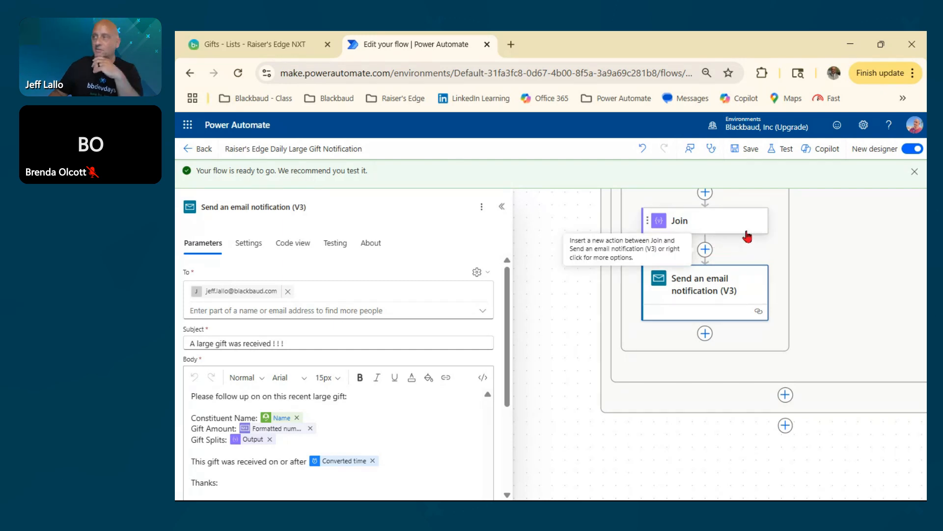
click(784, 152)
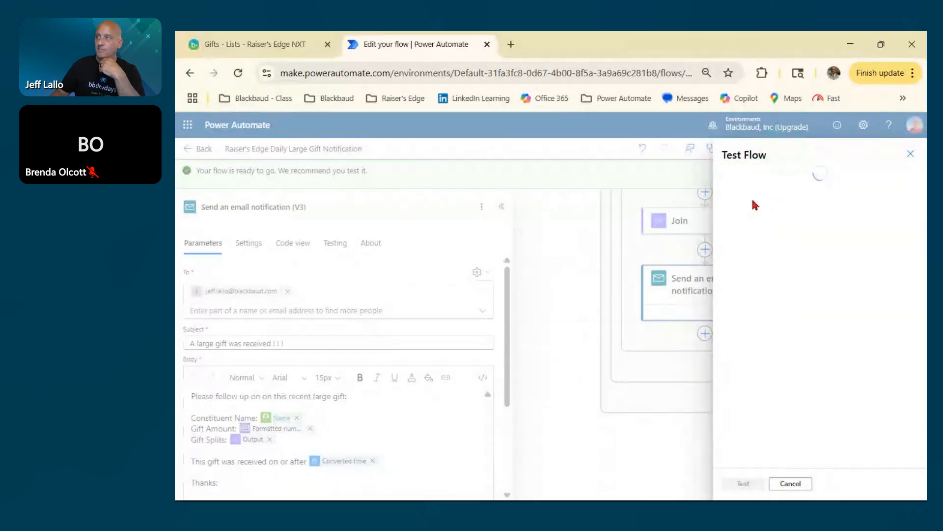
click(727, 178)
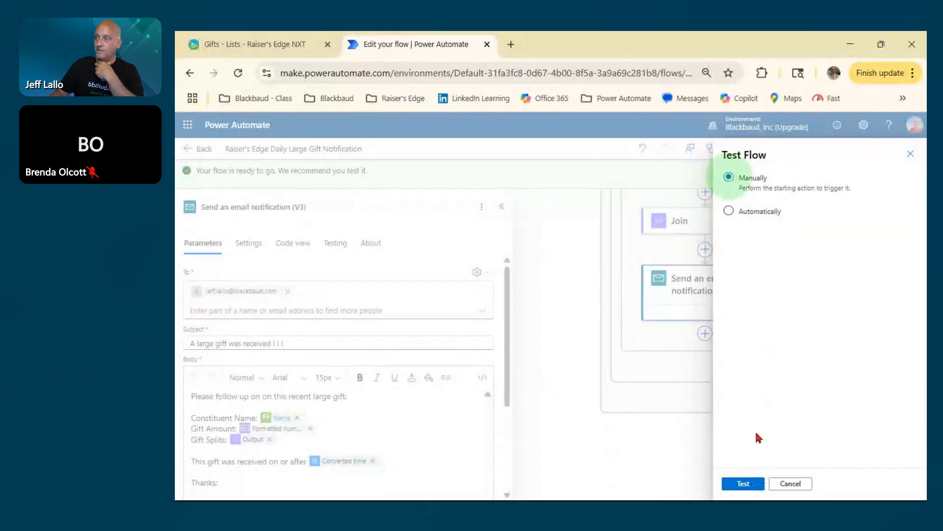
click(743, 483)
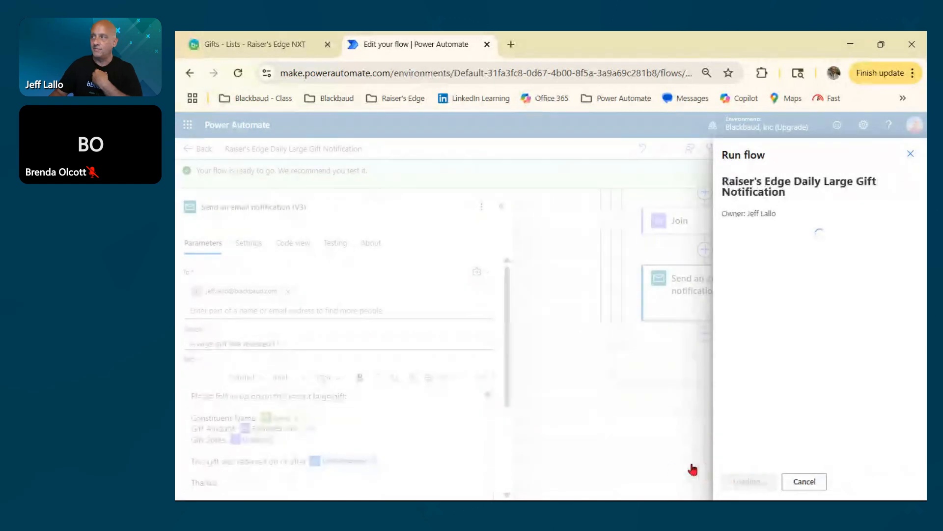
click(742, 482)
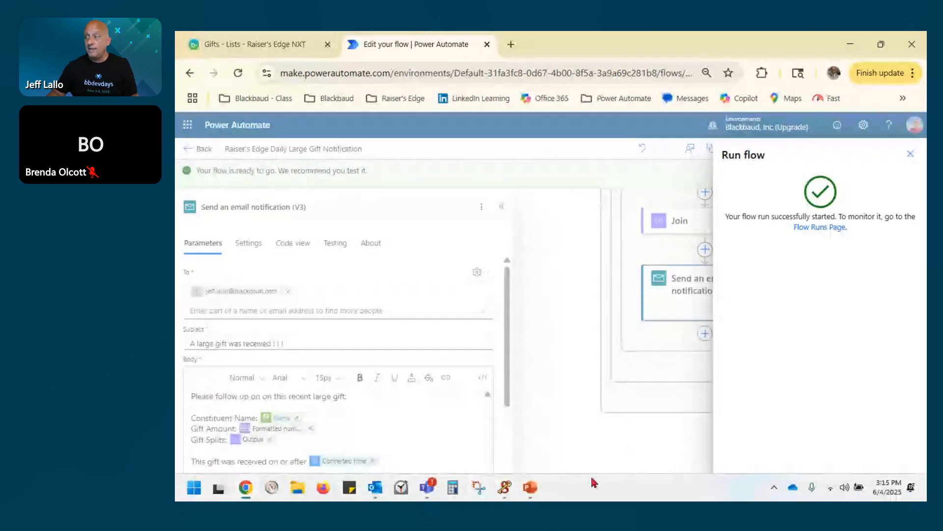
click(756, 488)
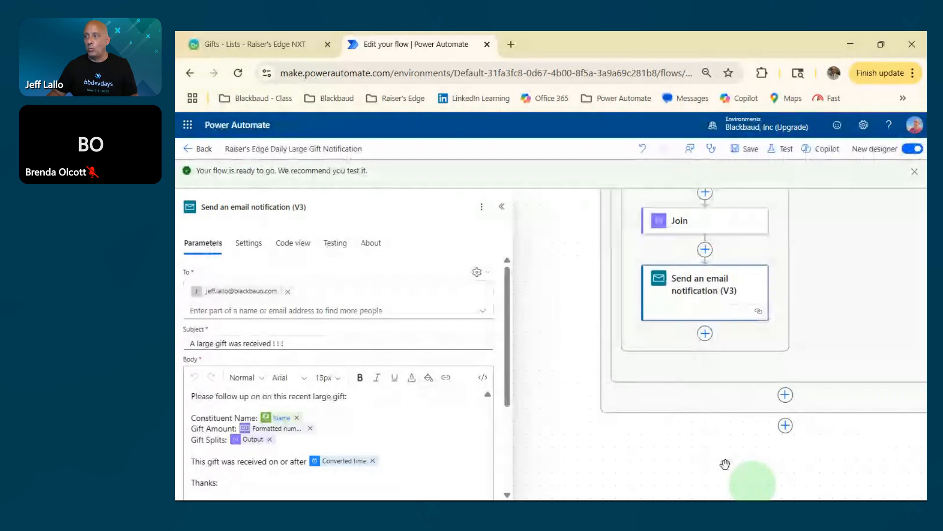
Switch to Outlook and delete the two 3:11 PM "A large gift was received ! ! !" emails from the inbox.
key(alt+Tab)
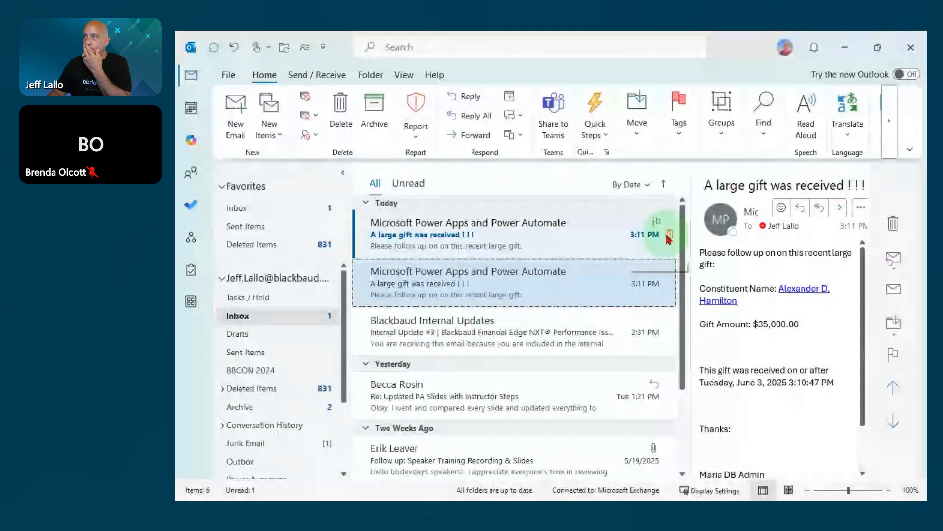
click(669, 235)
click(669, 235)
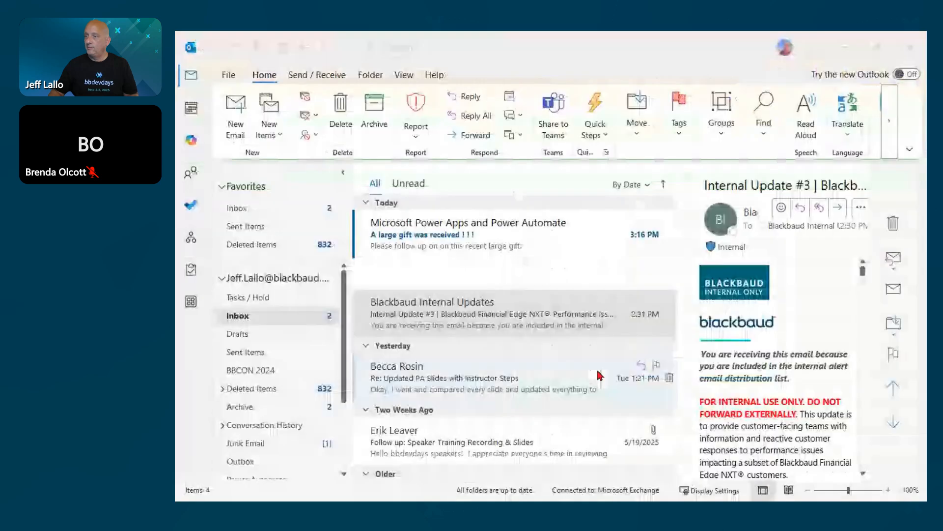
Open the new notification email for the $35,000.00 gift and compare its Gift Splits with that gift's funds in the Raiser's Edge NXT gift list.
double_click(449, 272)
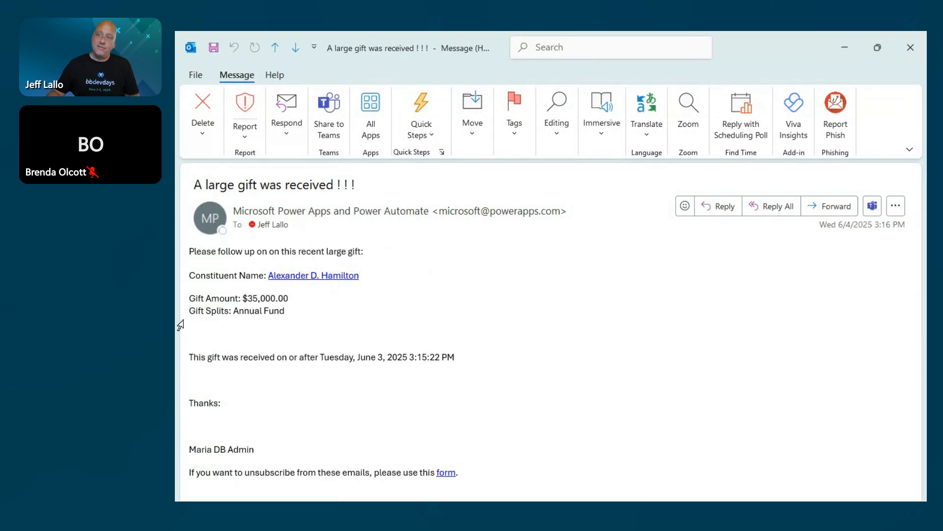
drag(183, 320, 276, 322)
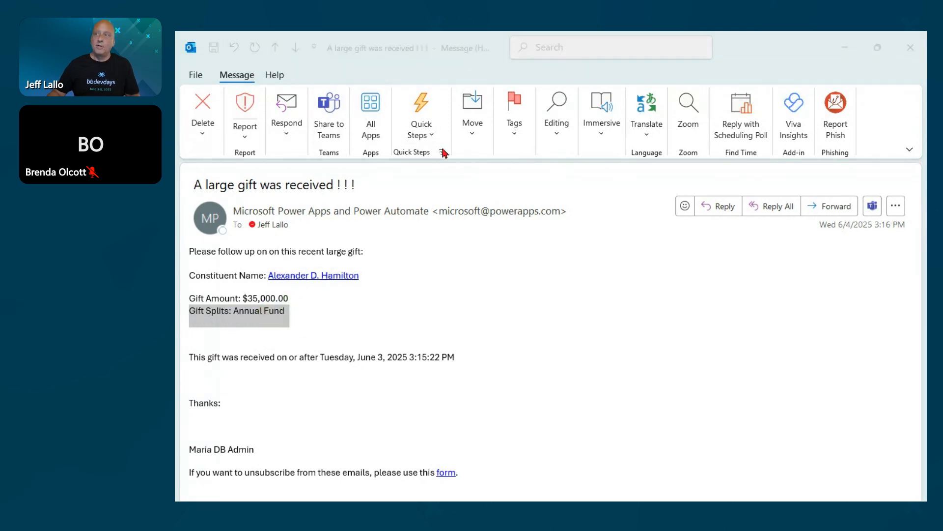
key(alt+Tab)
key(alt+Tab)
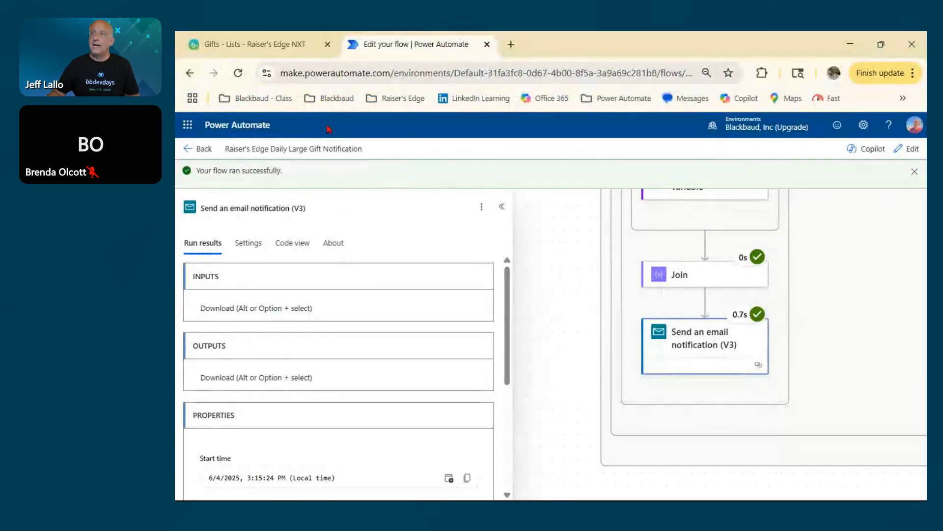
click(253, 44)
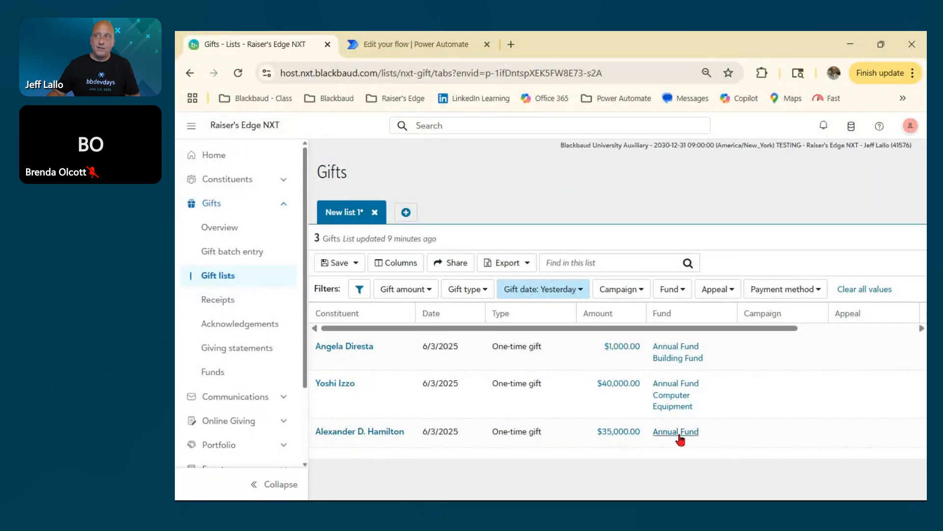
key(alt+Tab)
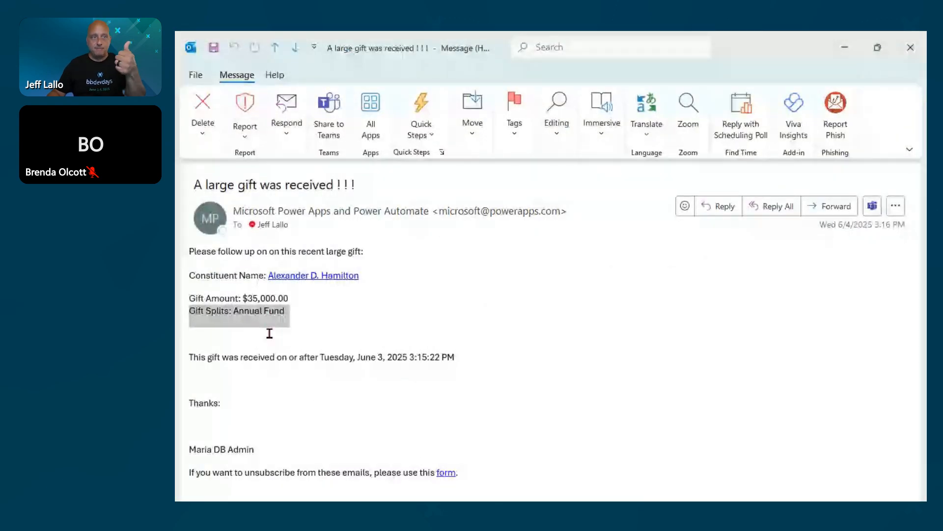
click(910, 48)
key(alt+Tab)
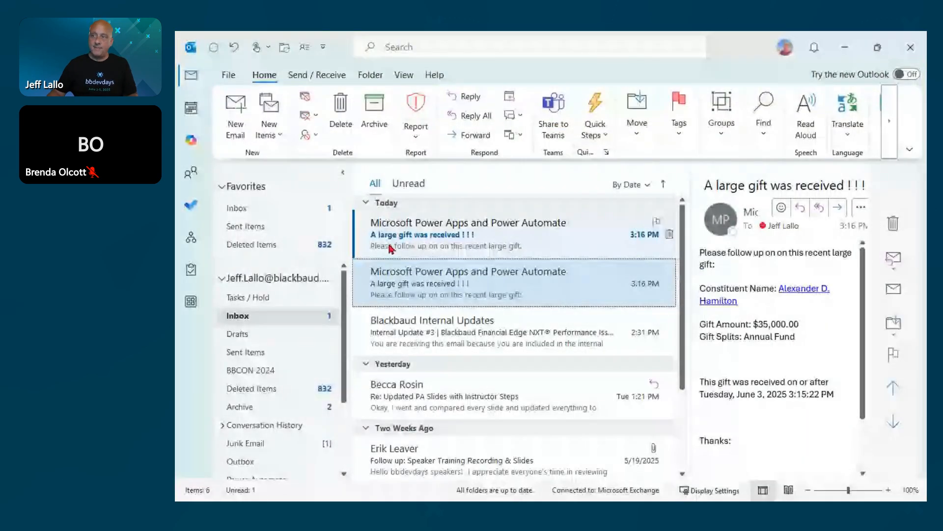
Open the other new notification email, inspect the funds in its Gift Splits line, and put Outlook away.
double_click(390, 249)
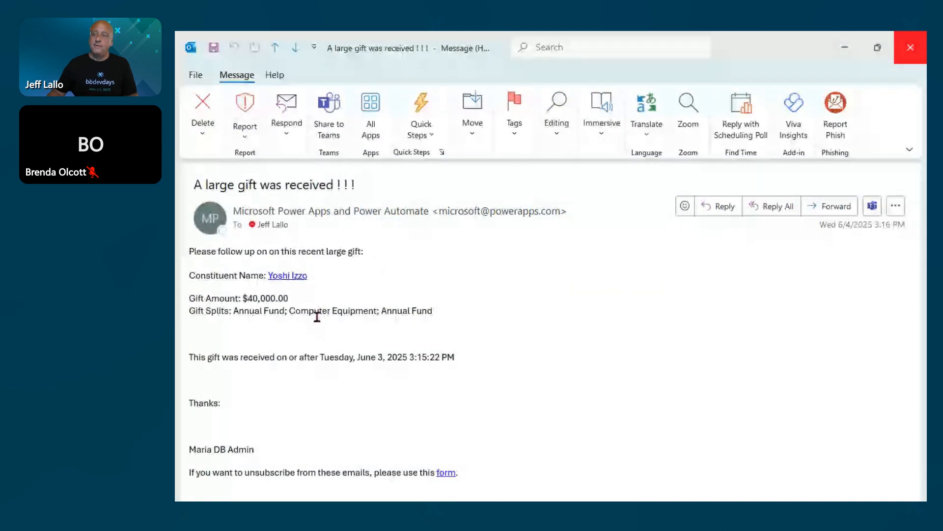
drag(291, 307, 444, 314)
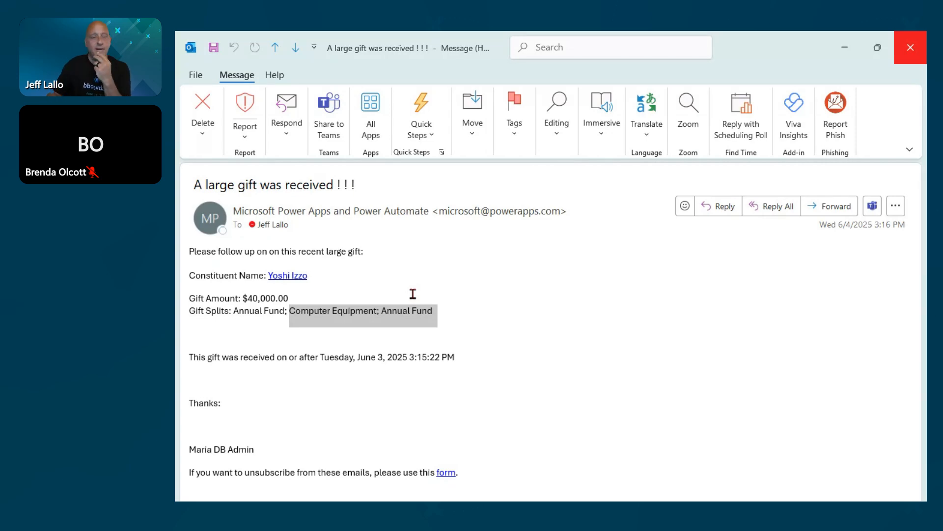
click(242, 310)
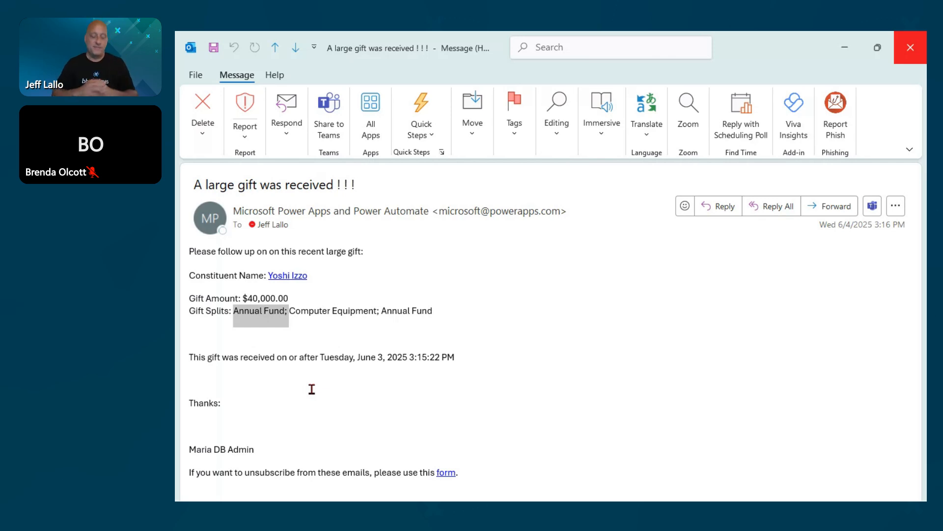
click(921, 45)
click(850, 44)
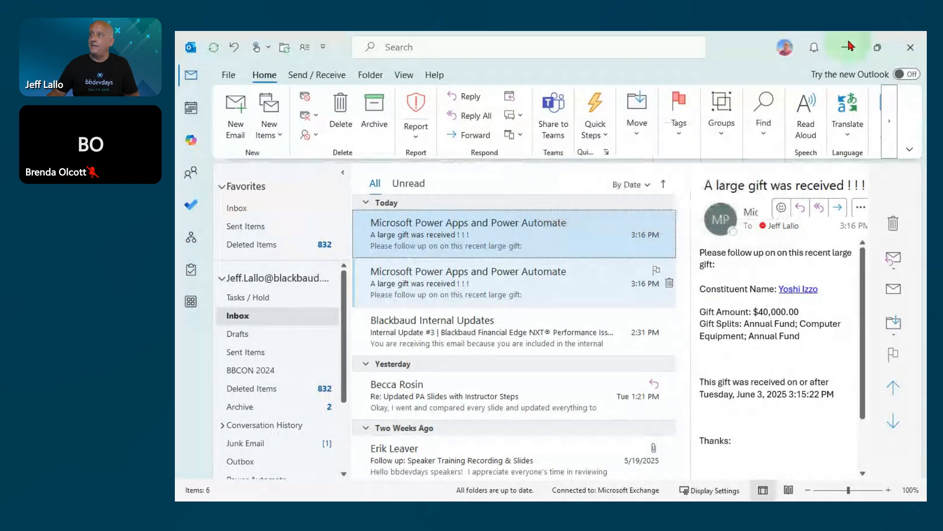
Return to the completed flow run and examine the Append to array variable action inside the For each 1 loop.
click(415, 45)
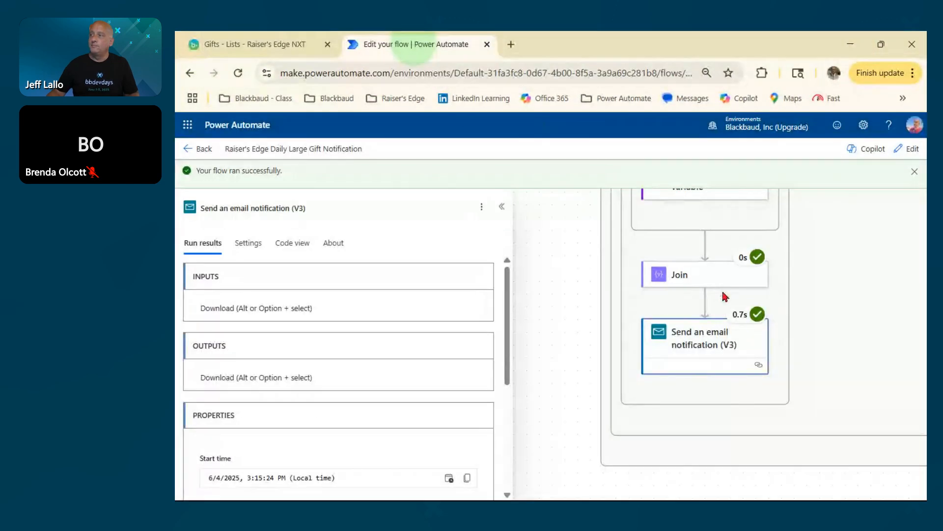
drag(817, 295, 816, 357)
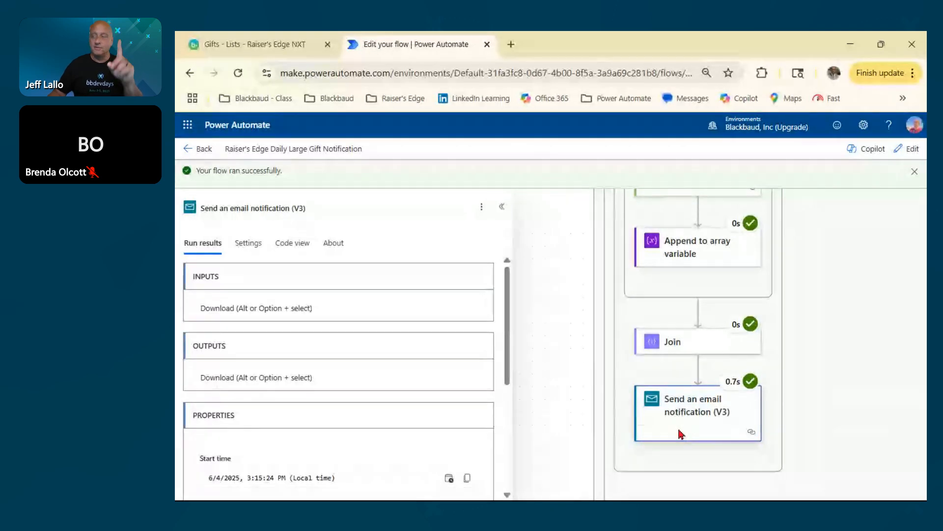
scroll(796, 382, up, 3)
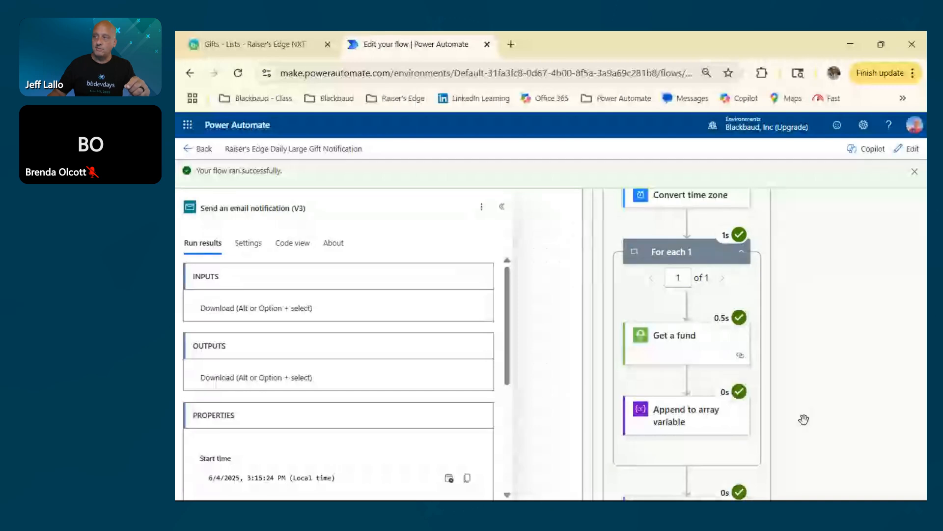
drag(823, 405, 806, 321)
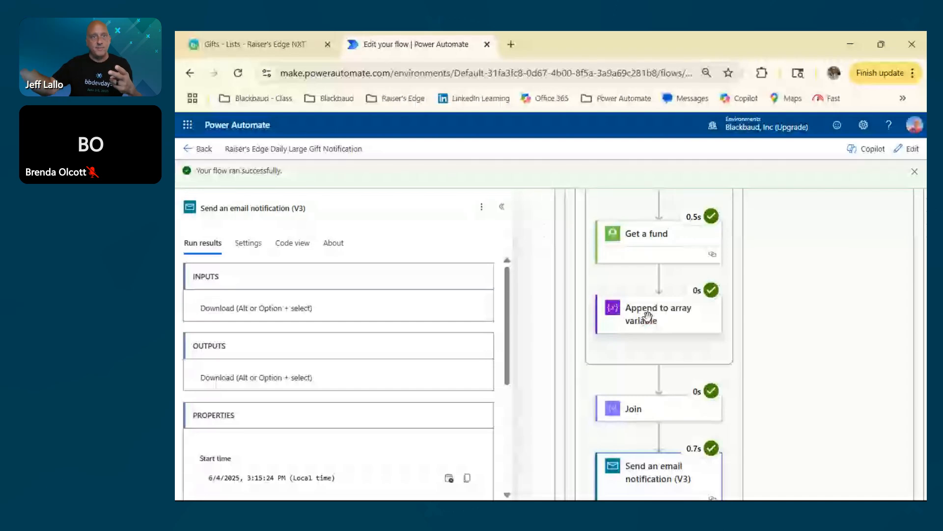
click(649, 320)
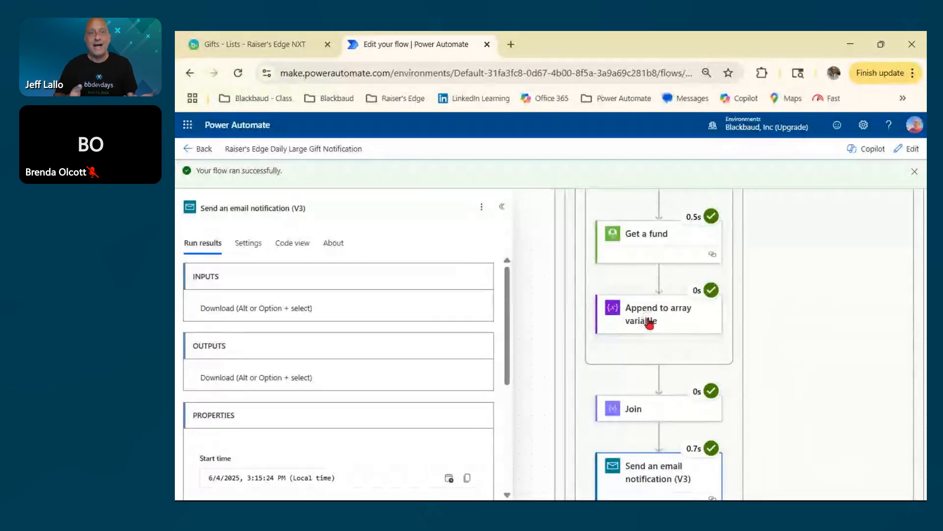
click(648, 318)
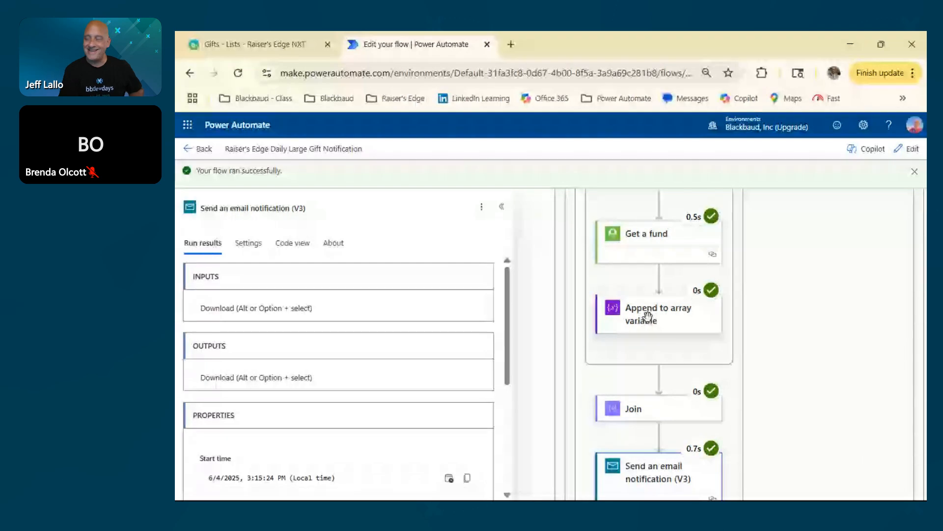
click(649, 320)
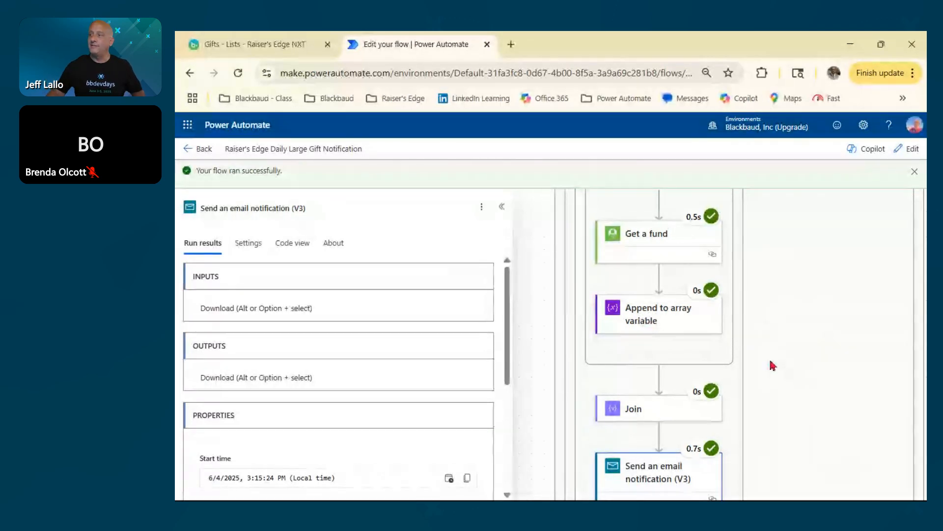
Collapse the action details and review the run from Initialize variable - Fund through Send an email notification (V3).
click(502, 206)
scroll(729, 349, down, 3)
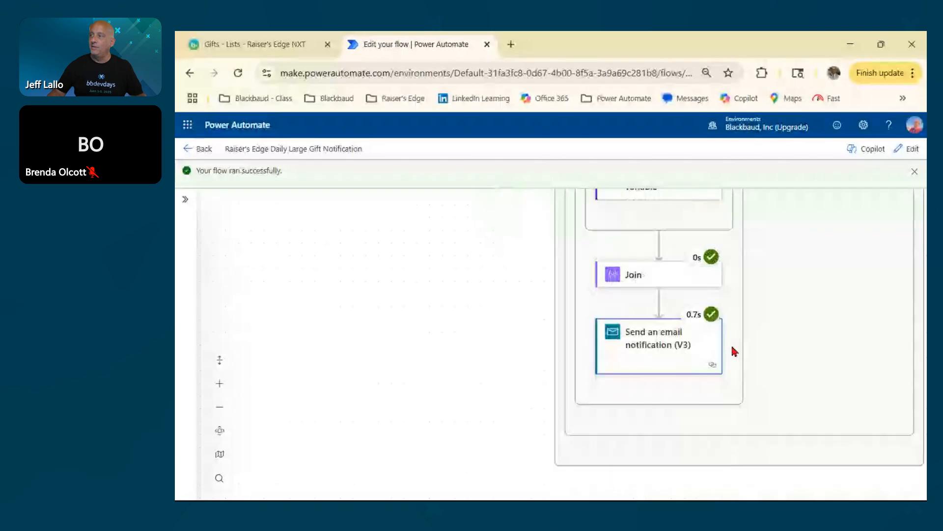
scroll(538, 336, down, 2)
drag(506, 276, 442, 495)
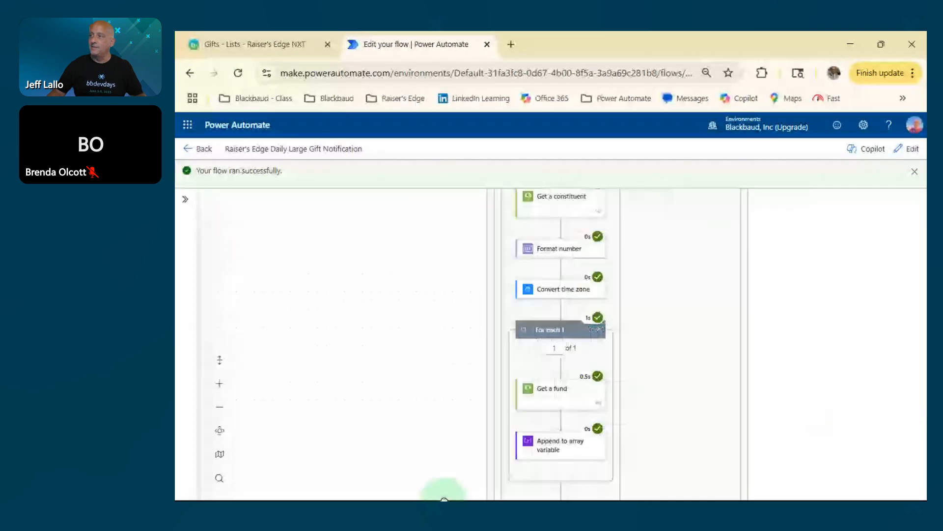
drag(448, 283, 451, 409)
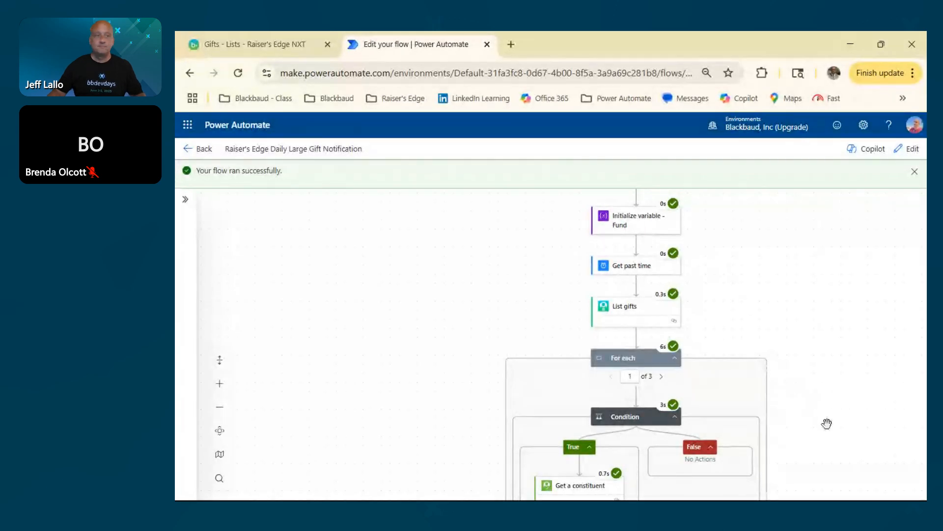
drag(831, 423, 849, 309)
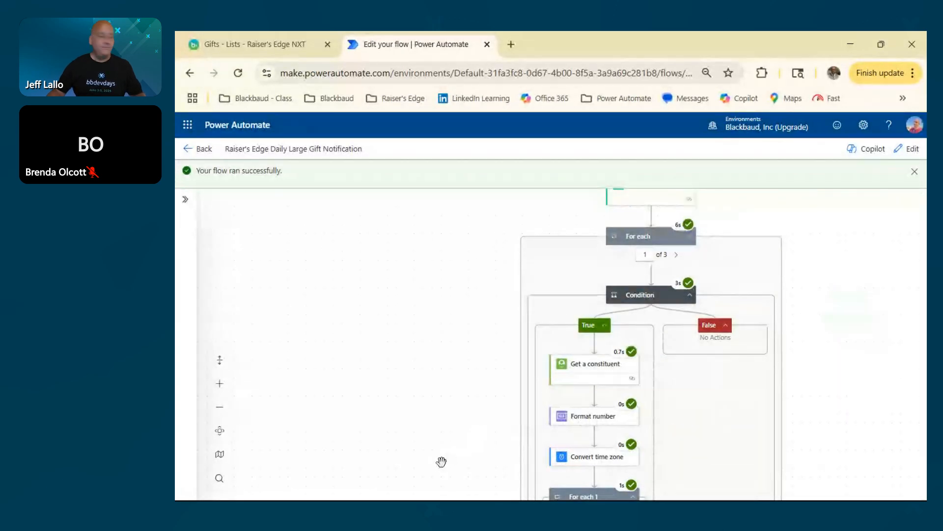
drag(441, 462, 438, 371)
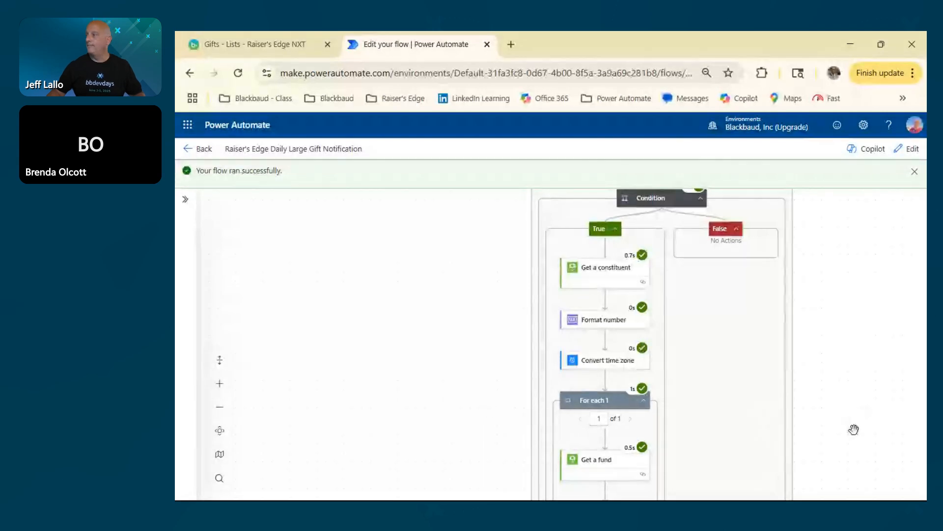
drag(854, 430, 830, 285)
drag(801, 418, 821, 320)
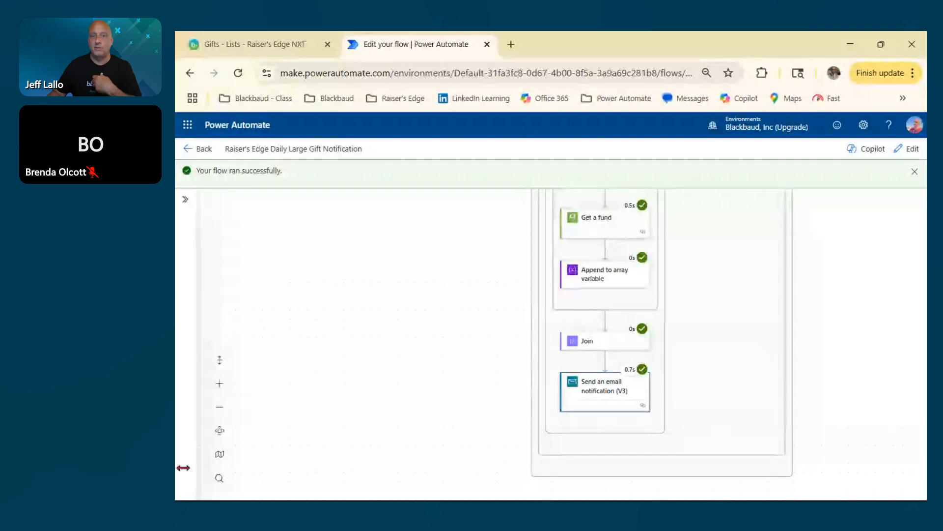
Edit the flow and add a Set variable action directly after Send an email notification (V3).
click(915, 152)
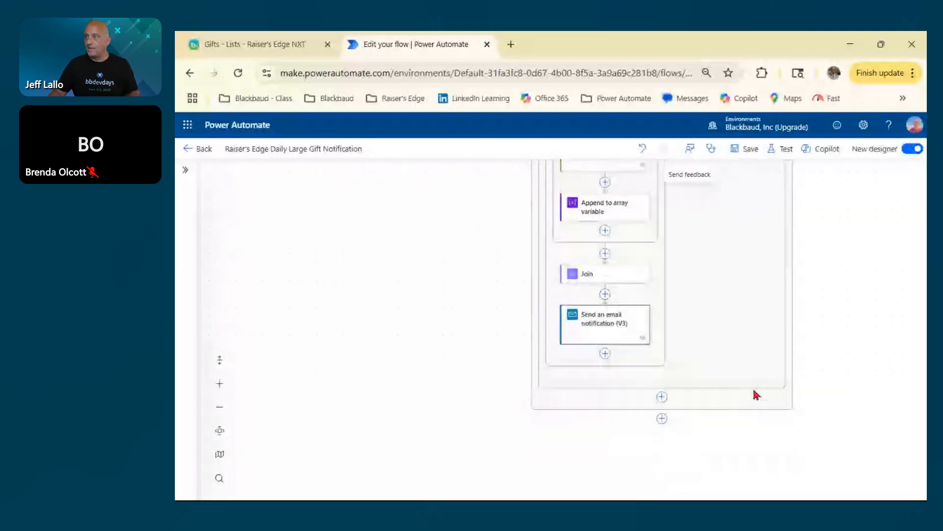
click(605, 353)
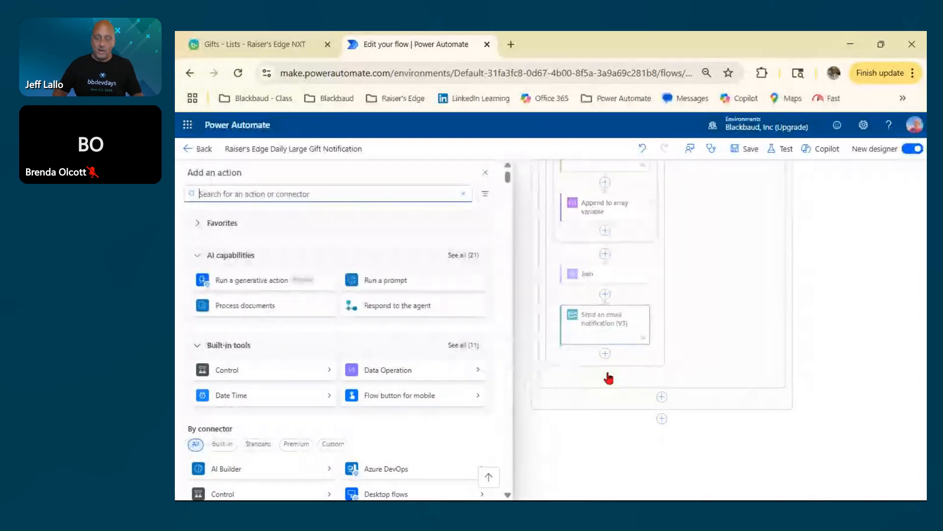
text(set var)
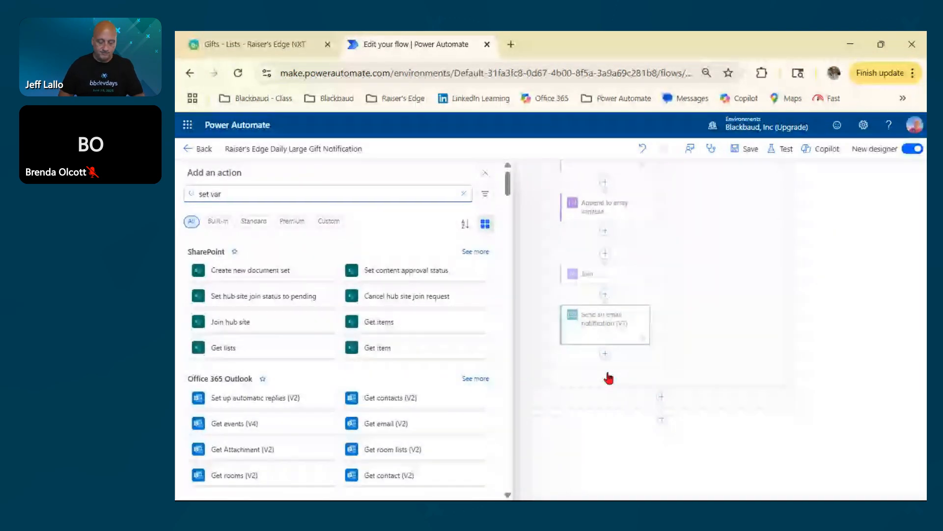
text(ia)
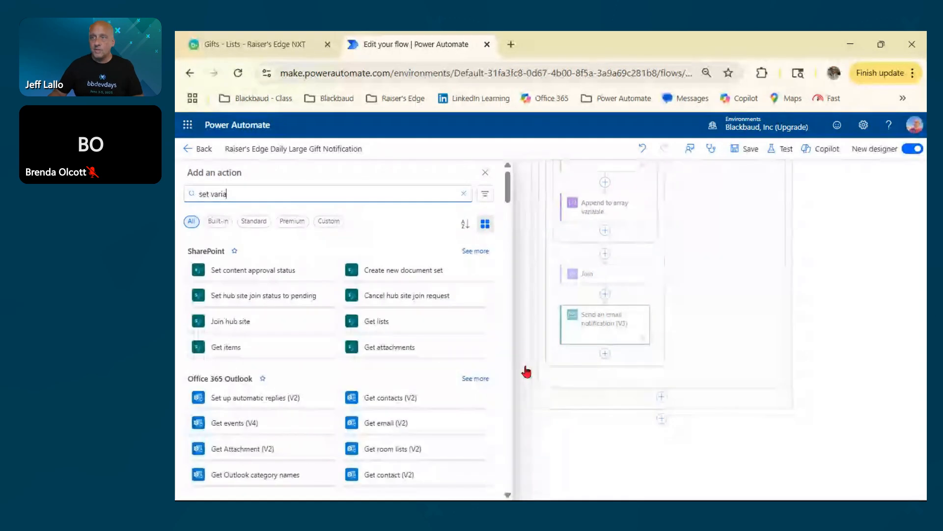
scroll(478, 385, down, 4)
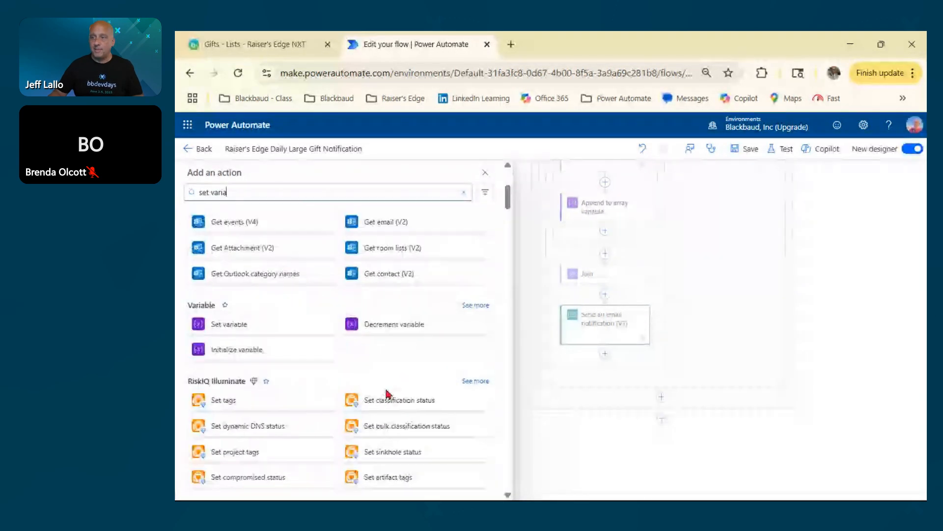
click(227, 325)
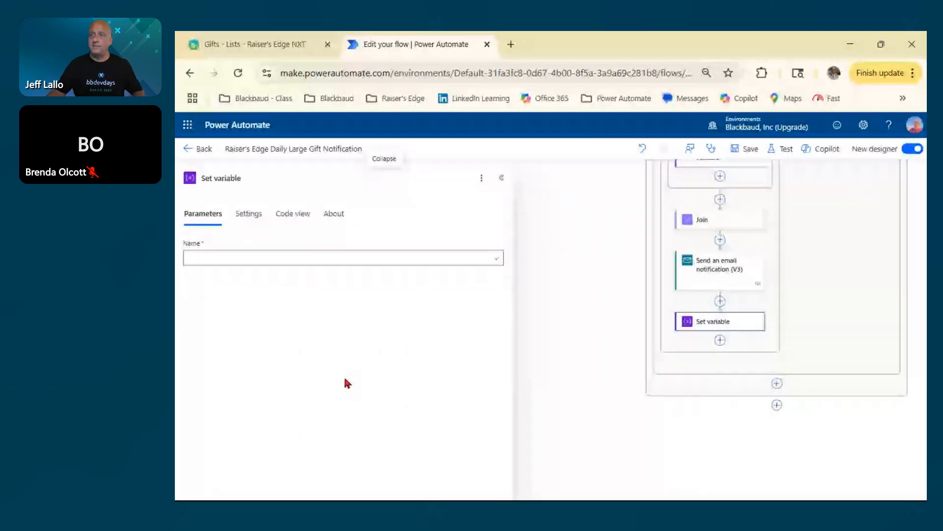
Have the Set variable action reset the Fund variable to the empty array [], and save the flow.
click(196, 263)
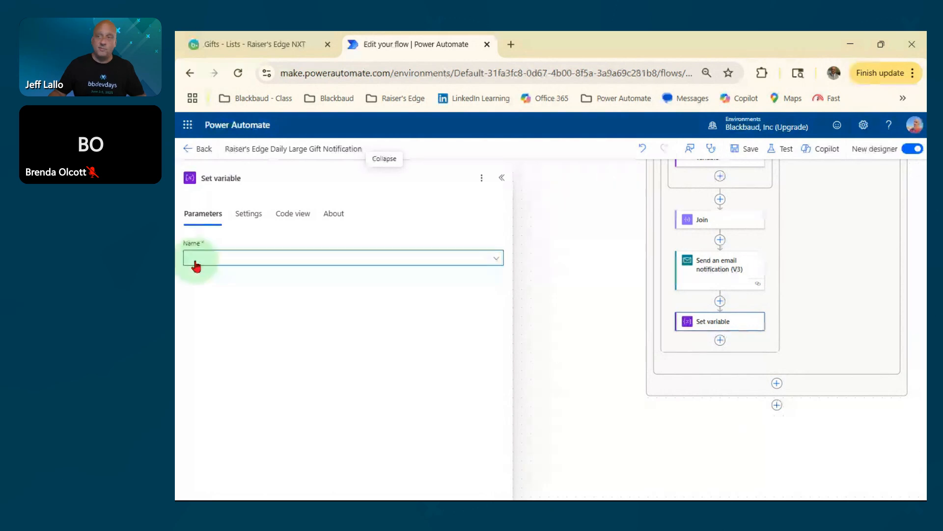
click(209, 264)
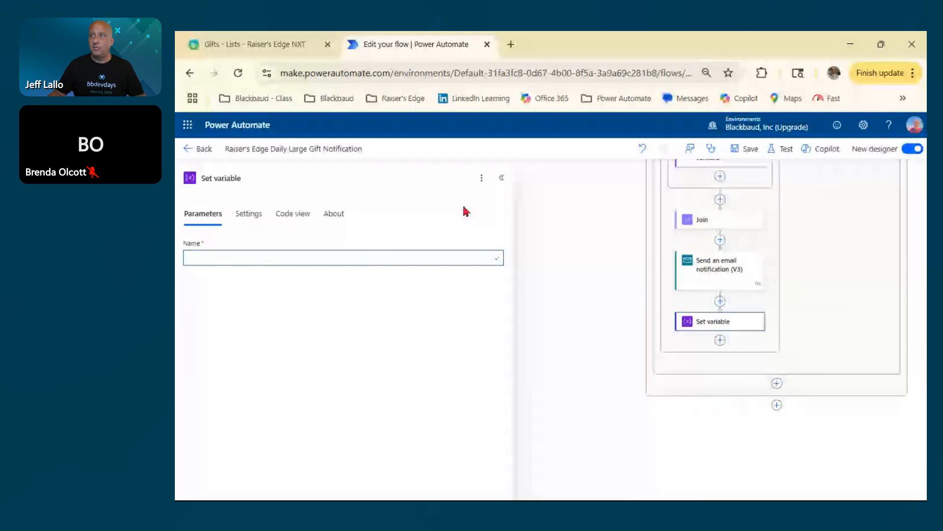
click(220, 259)
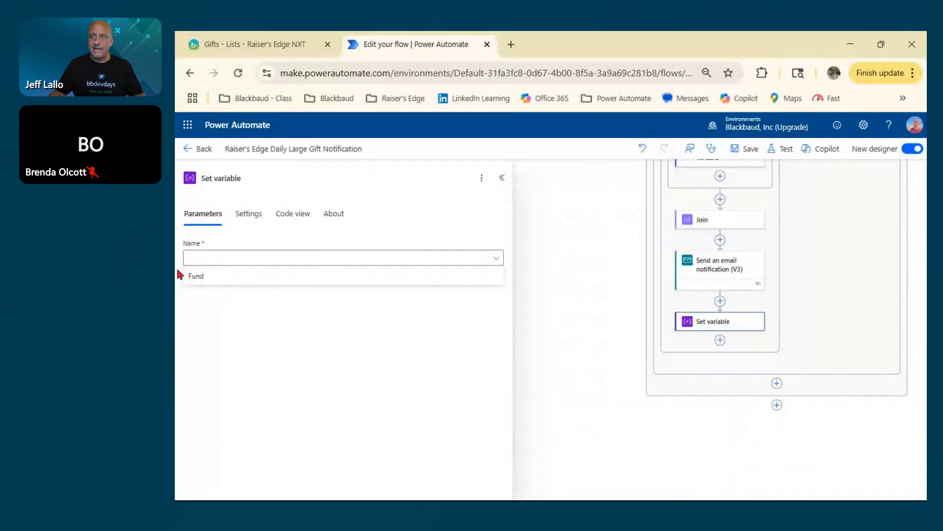
click(192, 279)
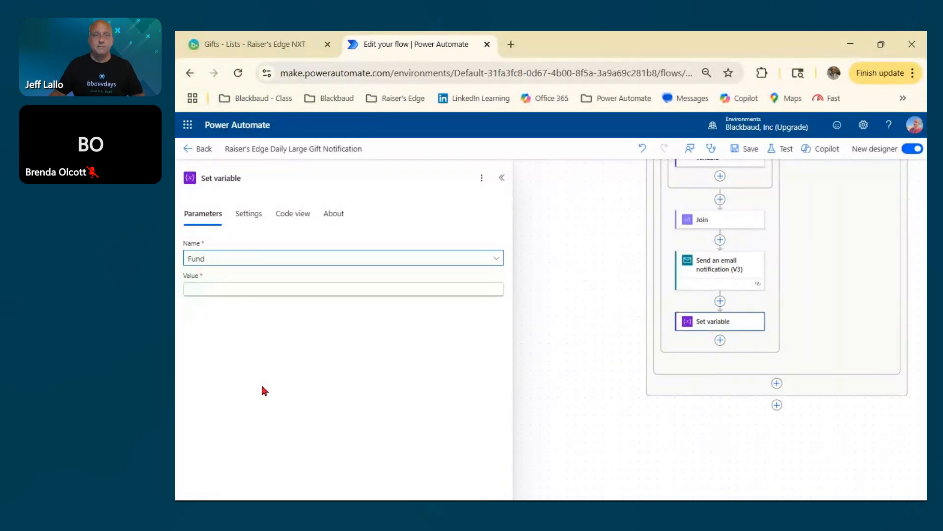
click(188, 290)
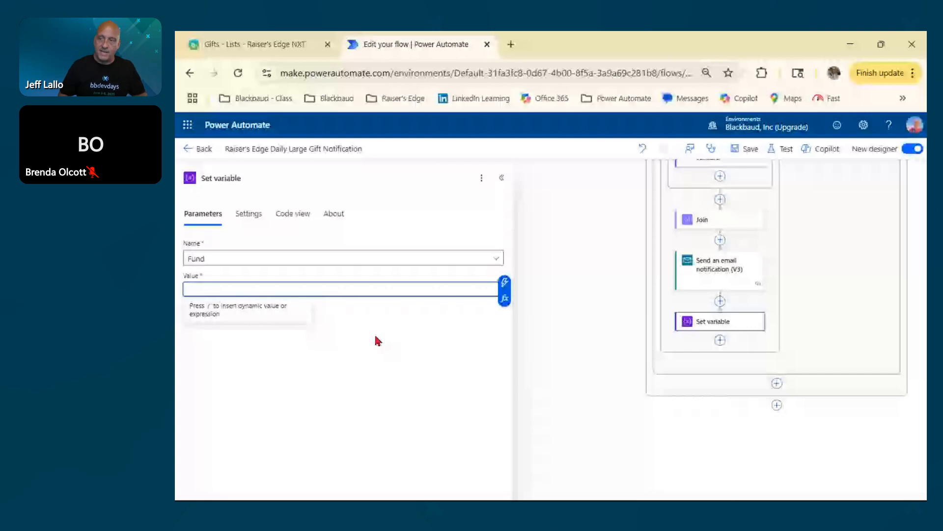
text([])
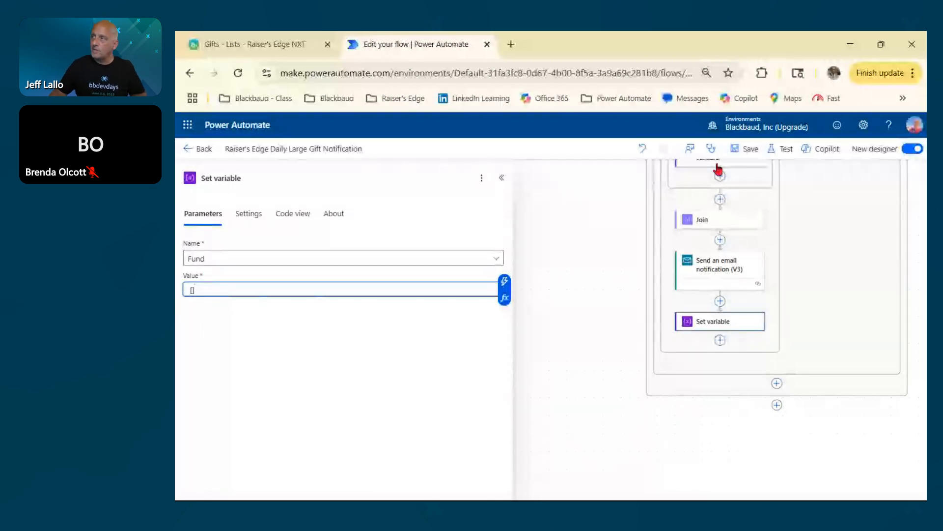
click(745, 148)
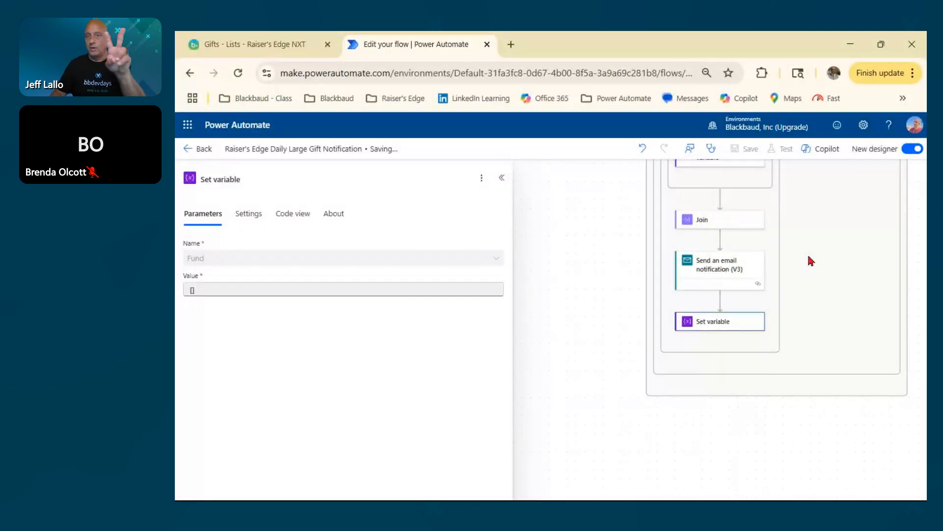
Run a manual test of the saved flow and collapse the Set variable details to watch the run.
click(783, 154)
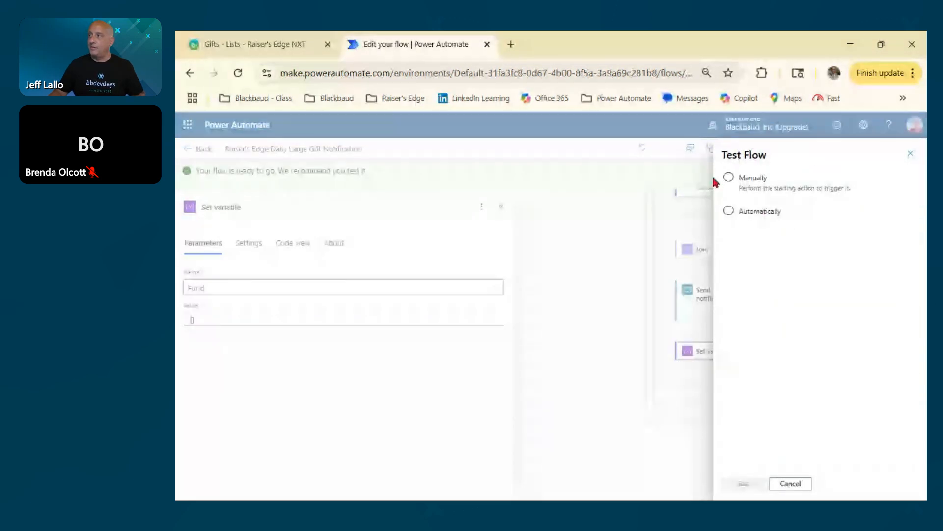
click(729, 177)
click(743, 483)
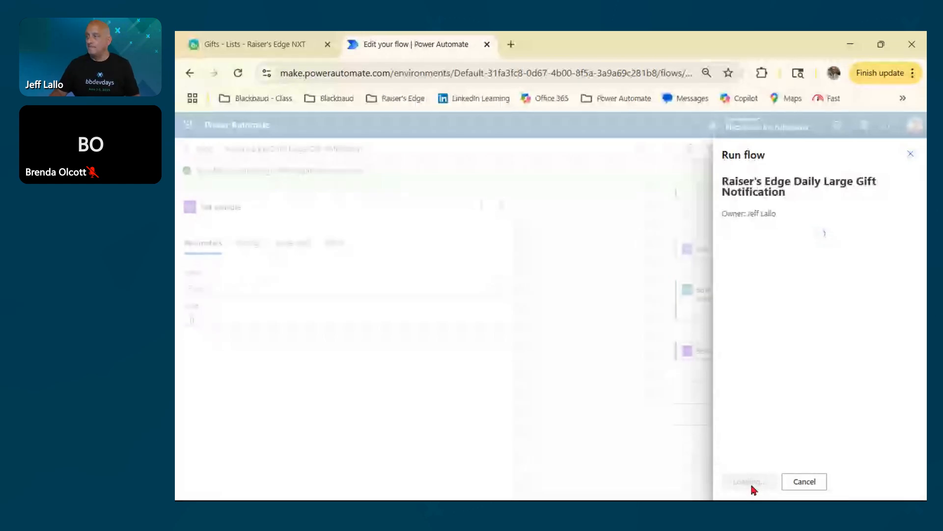
click(751, 484)
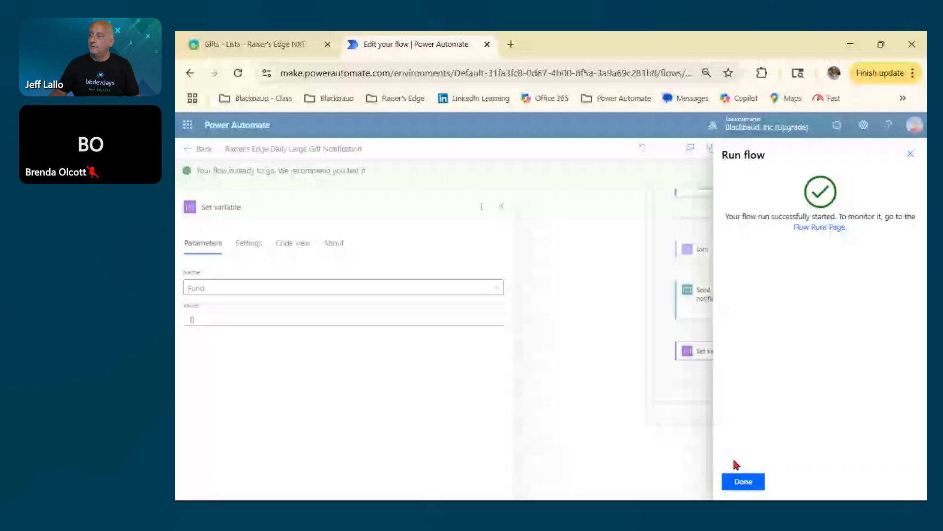
click(742, 480)
drag(611, 240, 550, 349)
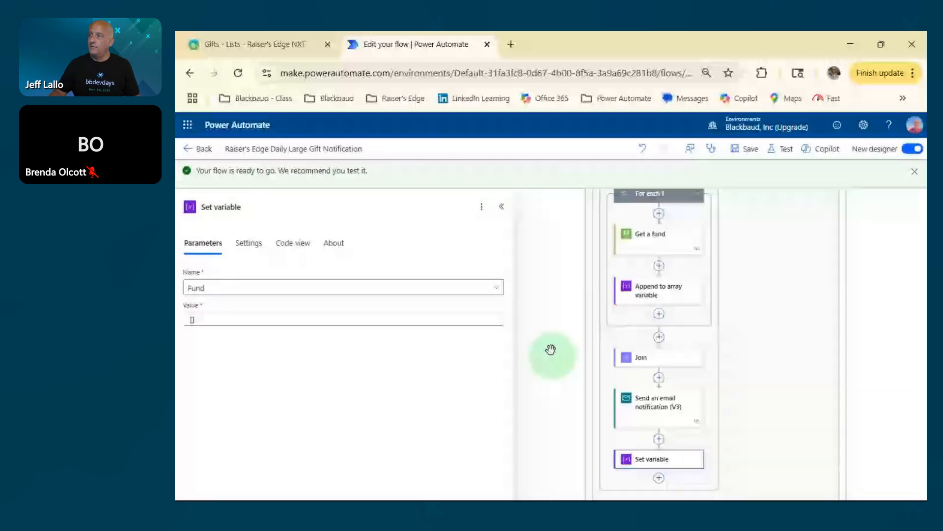
click(503, 206)
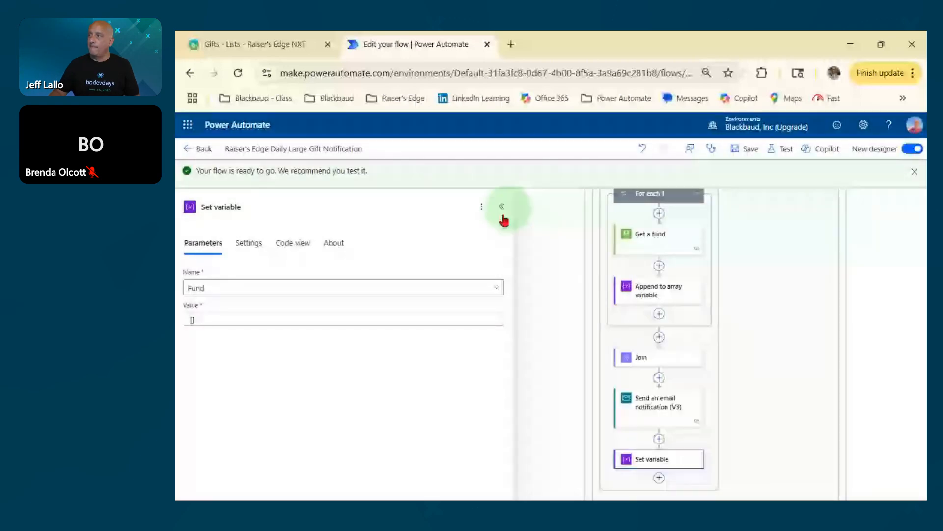
drag(877, 263, 845, 259)
Switch to Outlook and delete the old large gift notification emails from the Inbox.
key(alt+Tab)
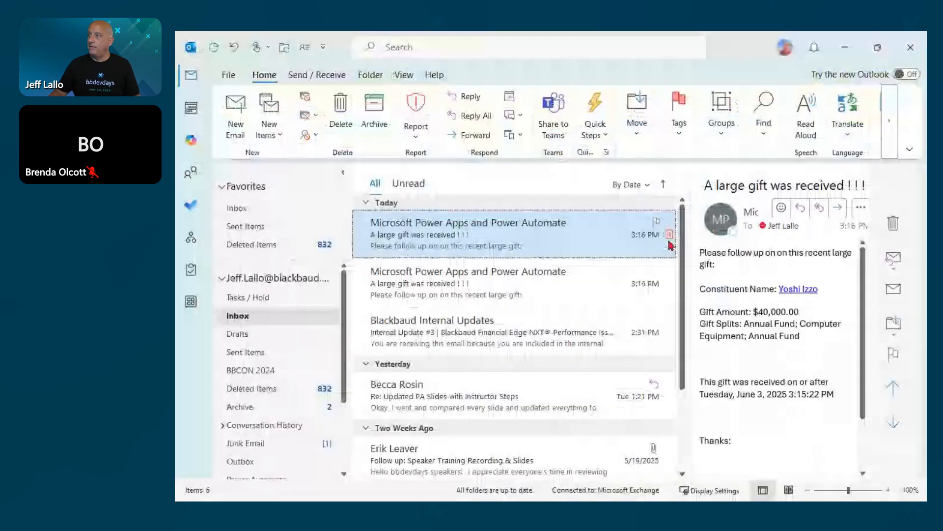
click(669, 235)
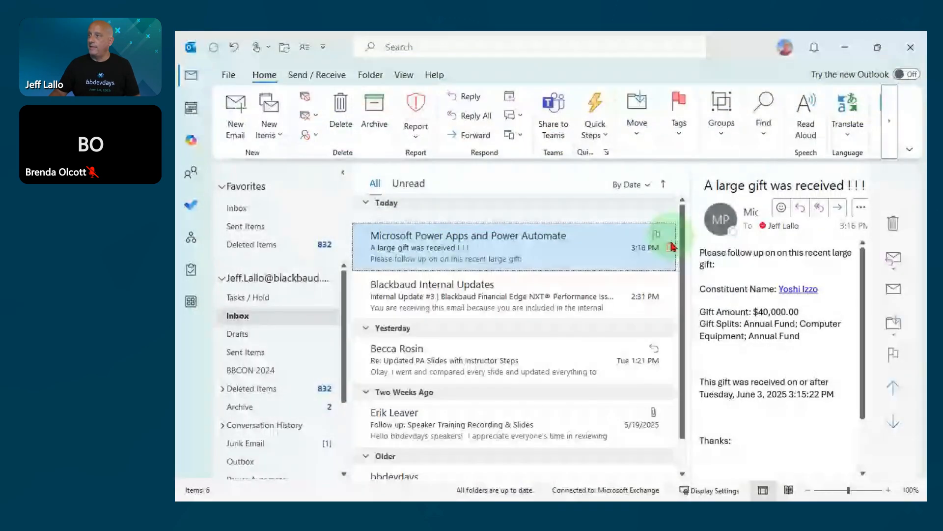
click(670, 234)
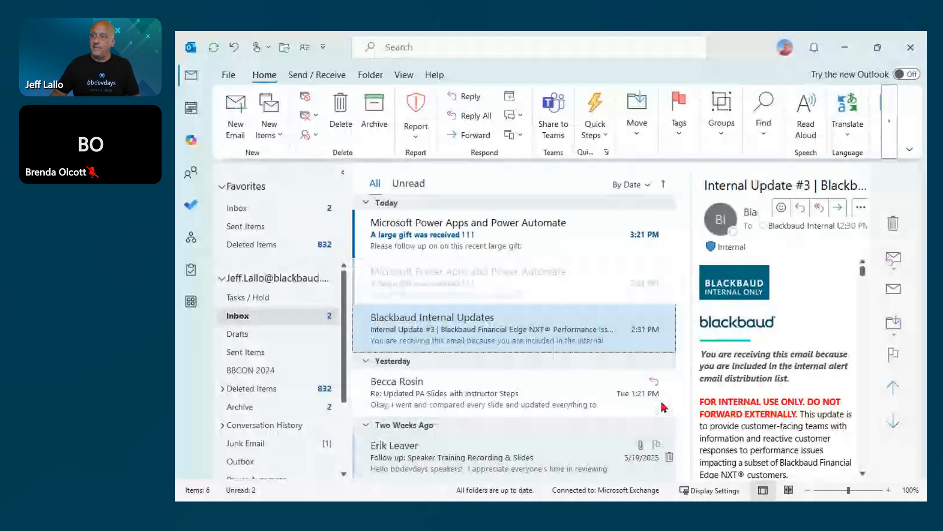
Open the two new notification emails in turn and inspect the Gift Splits for the $35,000.00 and $40,000.00 gifts.
double_click(433, 273)
click(278, 320)
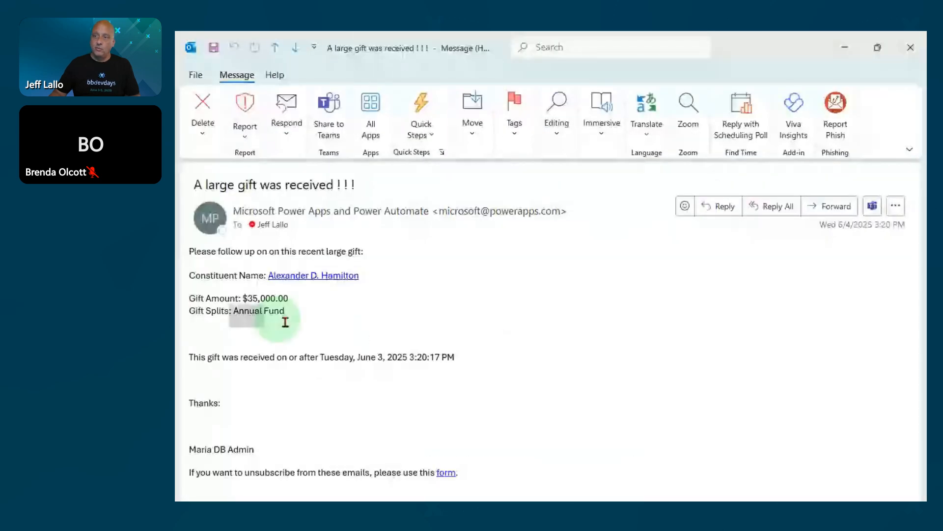
drag(285, 321, 284, 322)
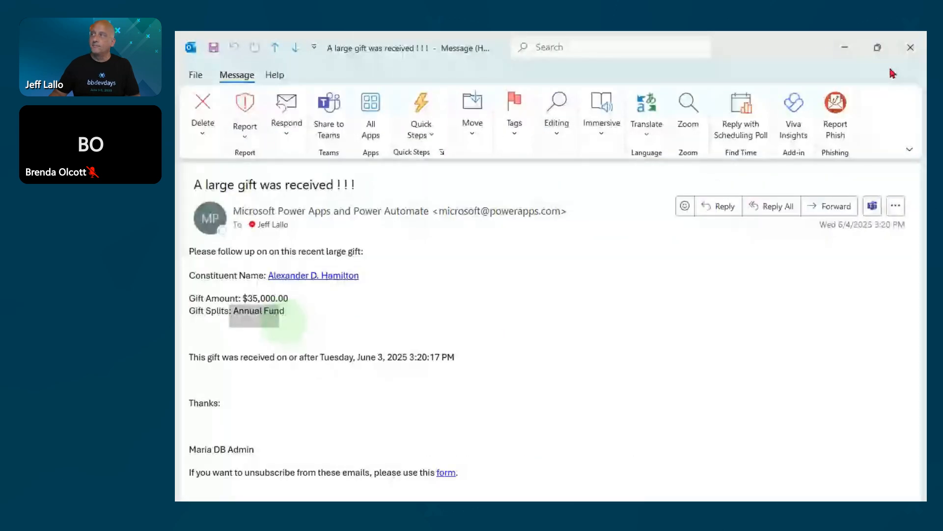
click(910, 47)
double_click(432, 241)
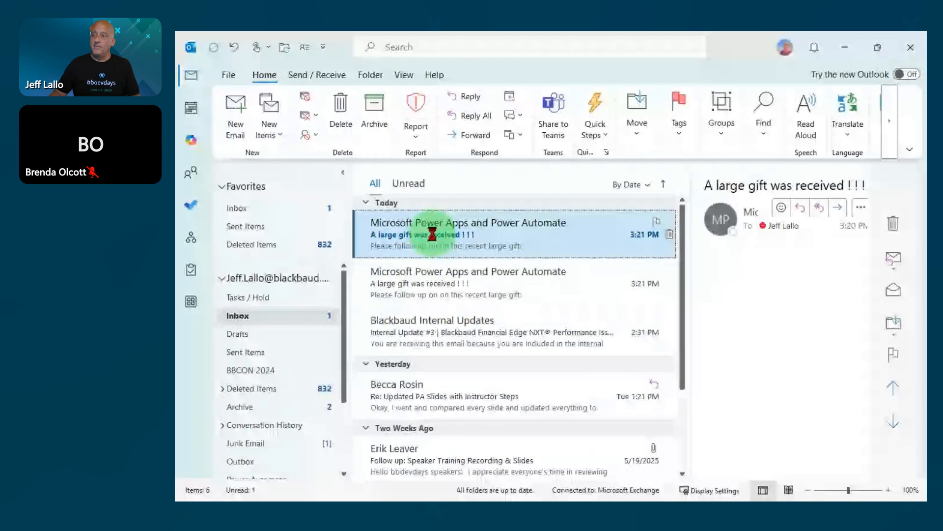
drag(232, 313, 389, 318)
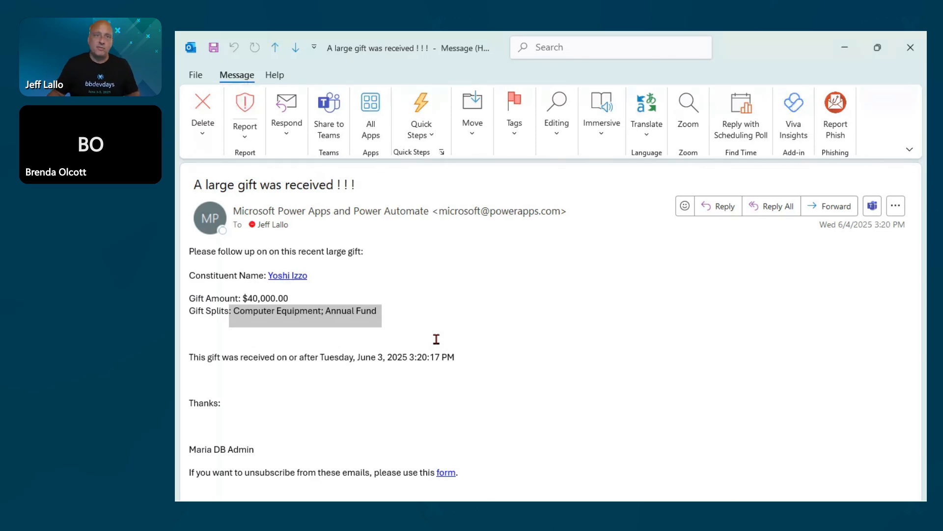
key(alt+Tab)
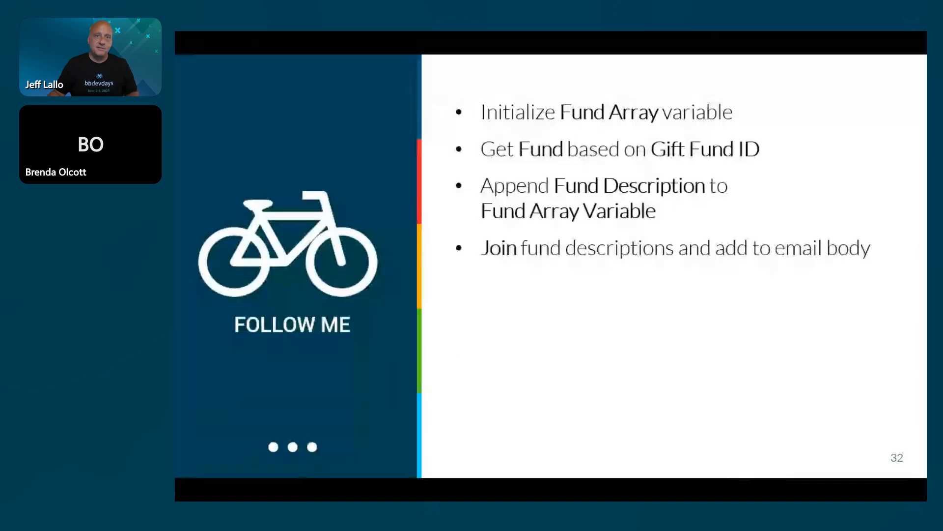
key(Right)
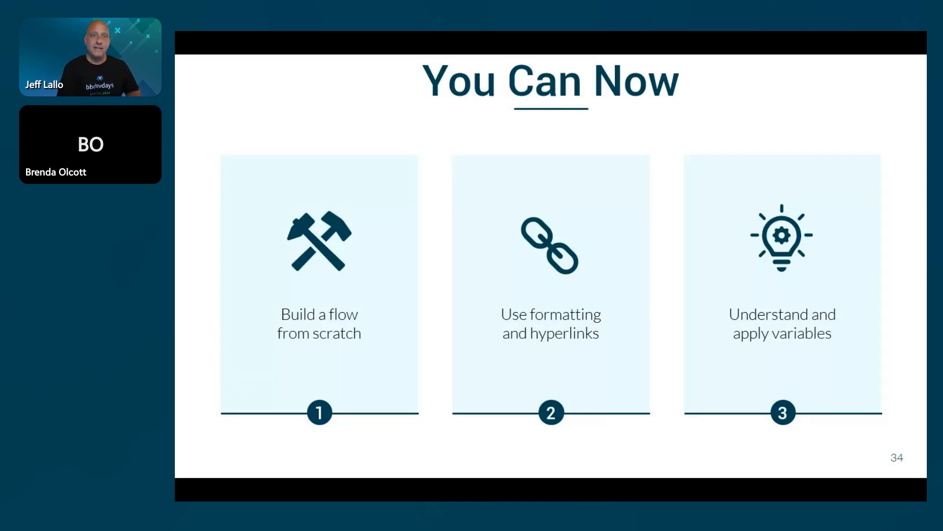
Switch back to Power Automate and review the completed run in full screen, from the Recurrence trigger to the Set variable action.
key(alt+Tab)
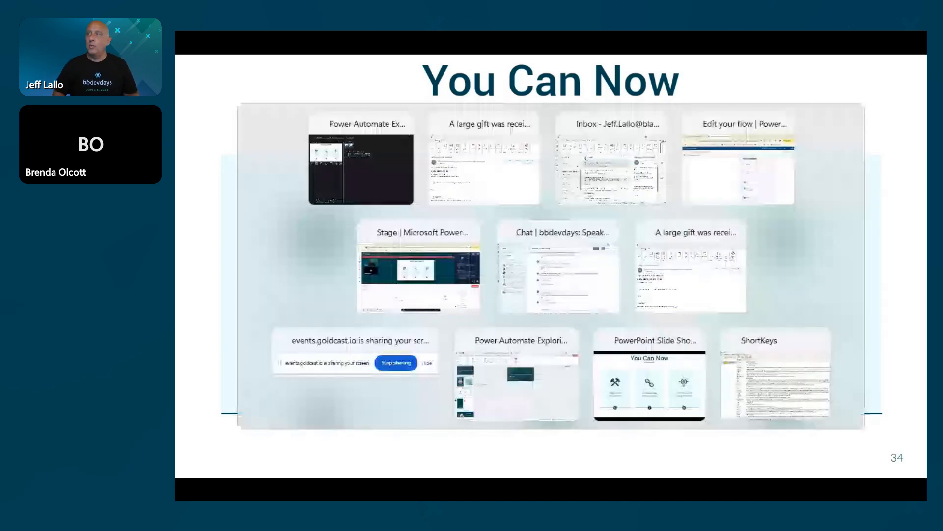
key(alt+Tab)
key(alt+Tab)
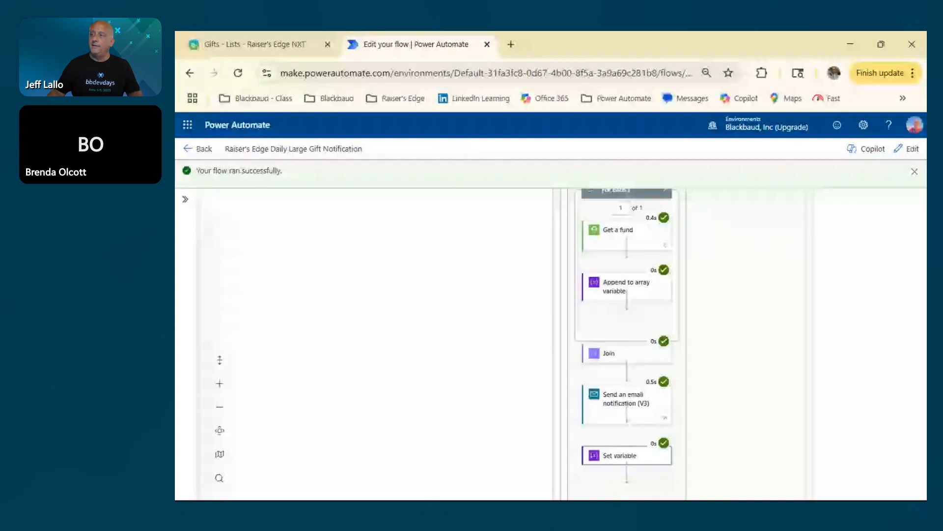
drag(480, 237, 370, 343)
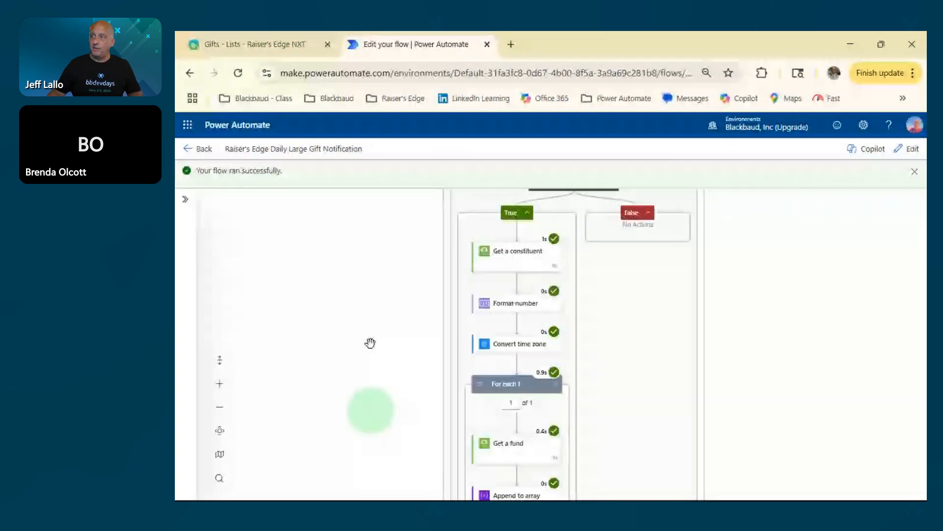
scroll(371, 343, down, 2)
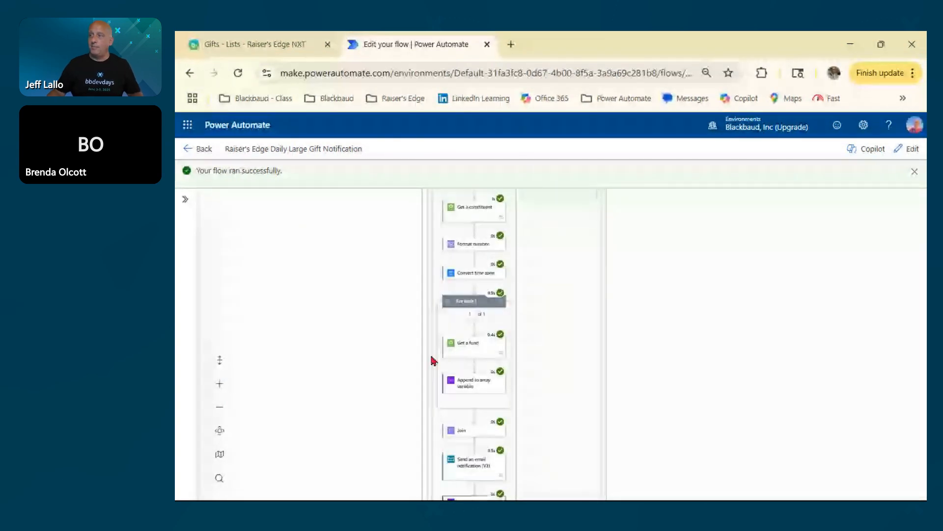
scroll(664, 344, down, 2)
drag(693, 308, 721, 336)
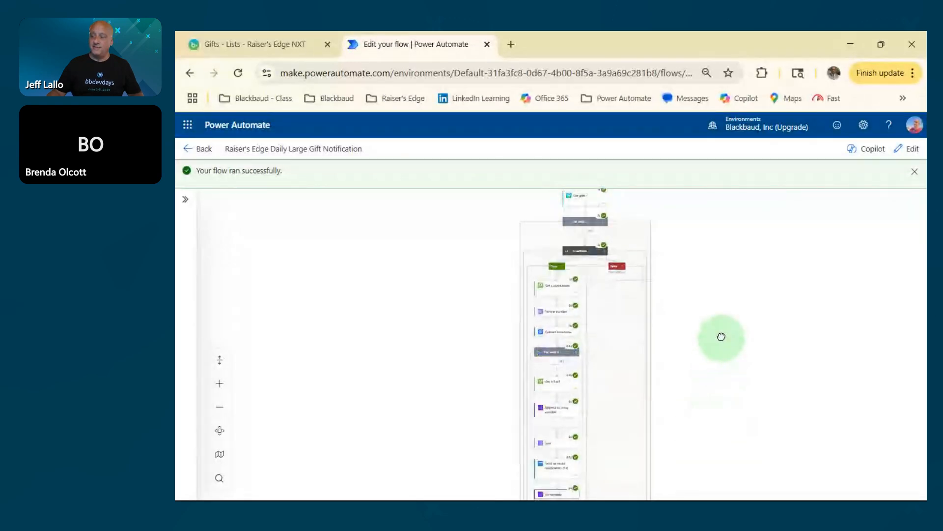
key(F11)
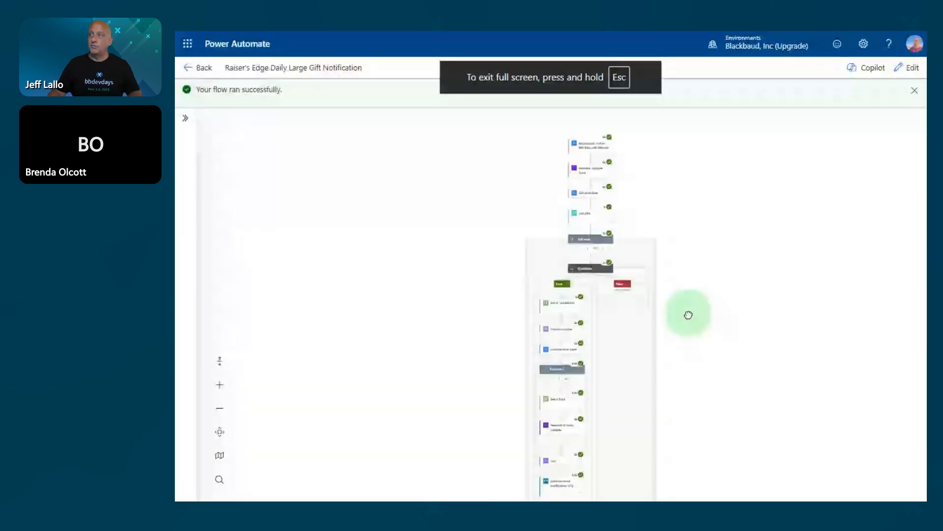
drag(689, 315, 689, 287)
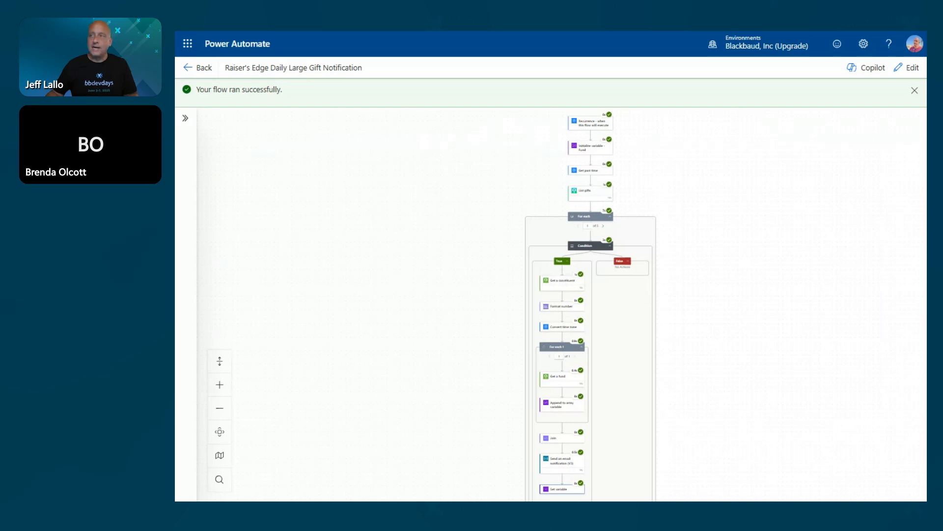
key(alt+Tab)
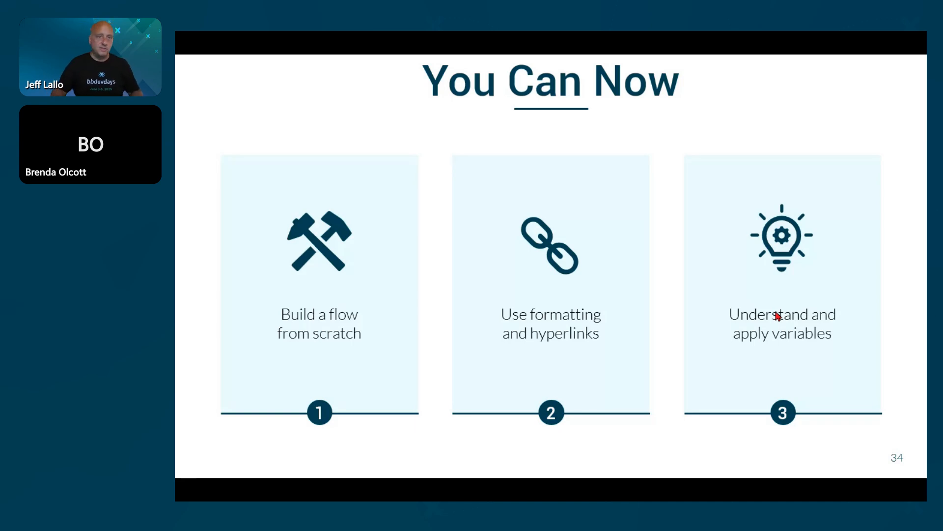
Switch to the browser, copy the Blackbaud "Get started with Microsoft Power Automate" bookmark from the Power Automate bookmarks folder, and return to the presentation slide.
key(alt+Tab)
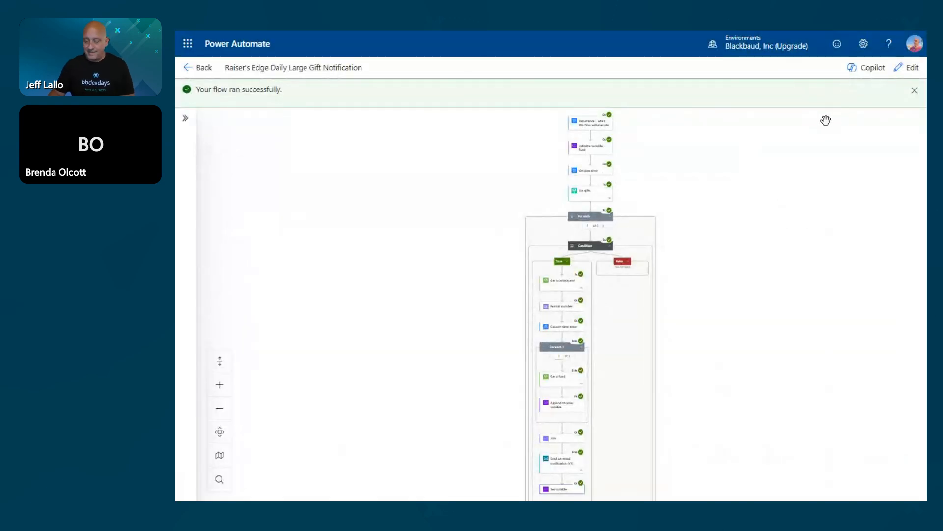
key(F11)
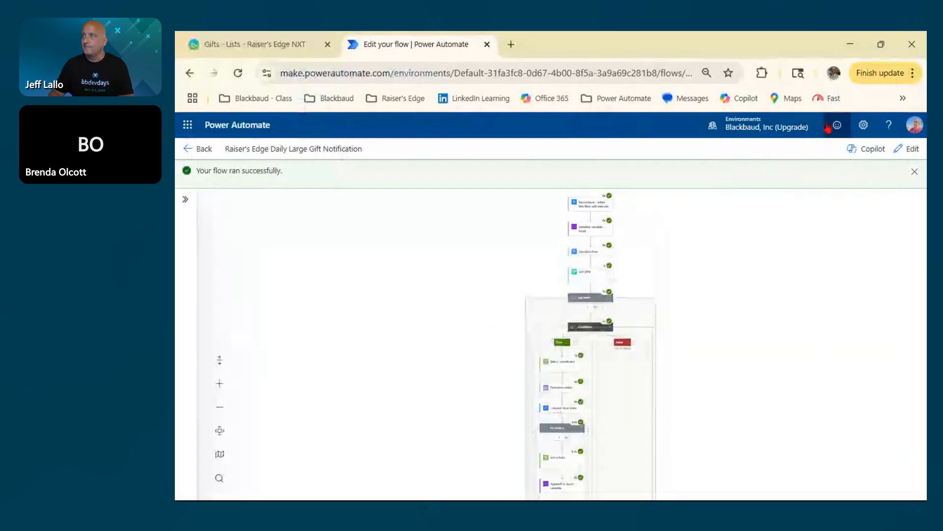
click(612, 104)
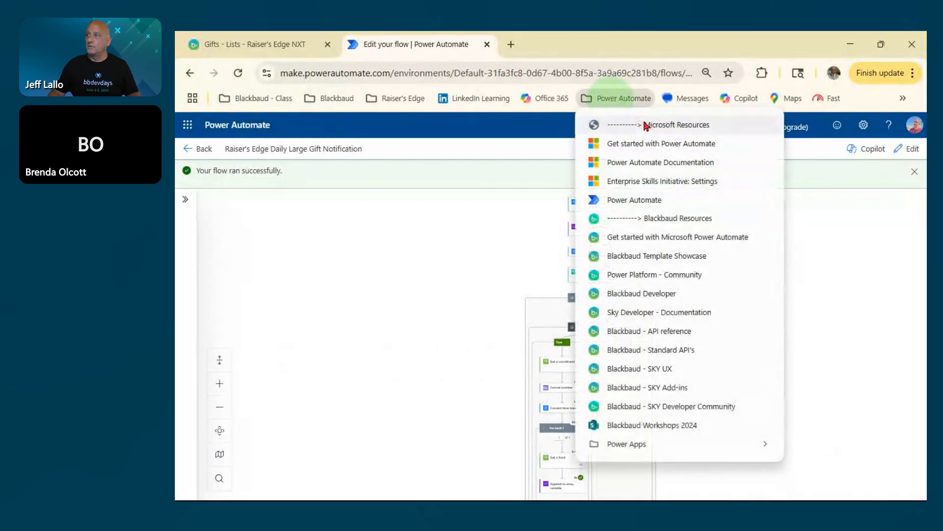
right_click(666, 238)
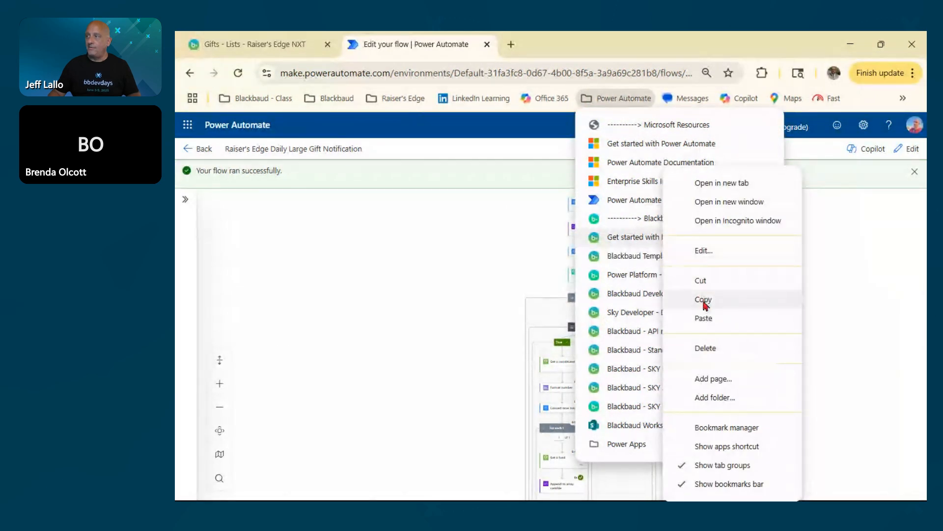
click(703, 301)
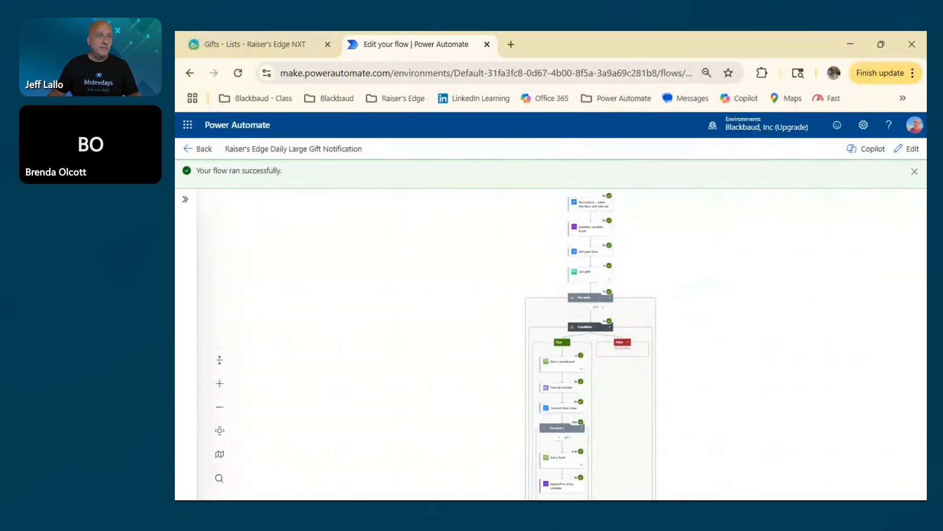
key(alt+Tab)
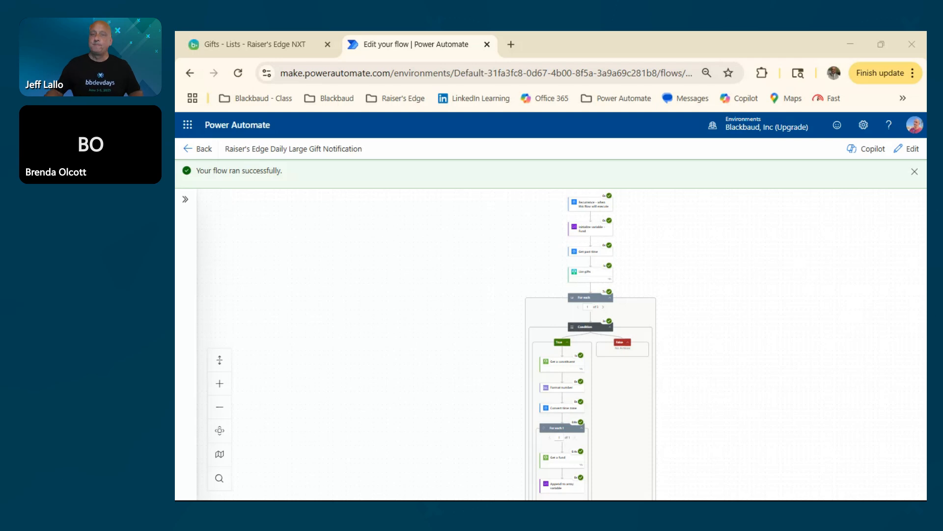
key(alt+Tab)
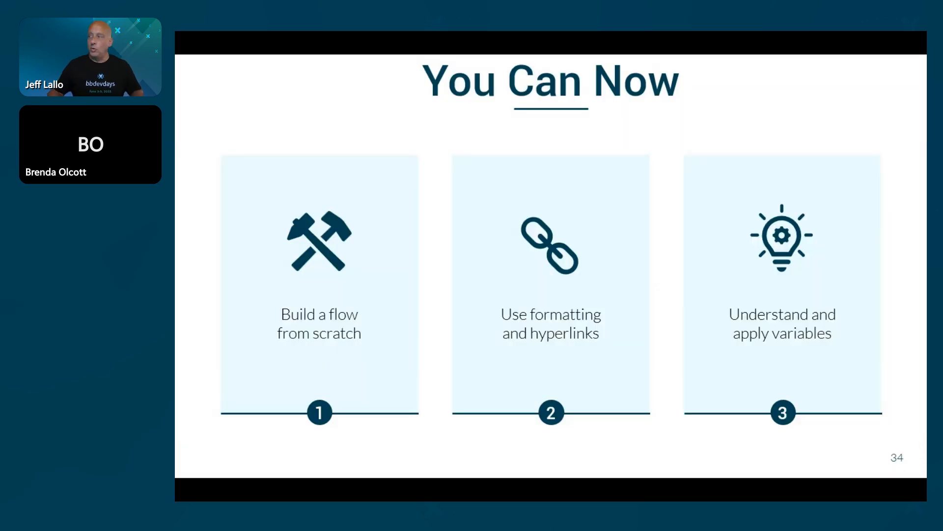